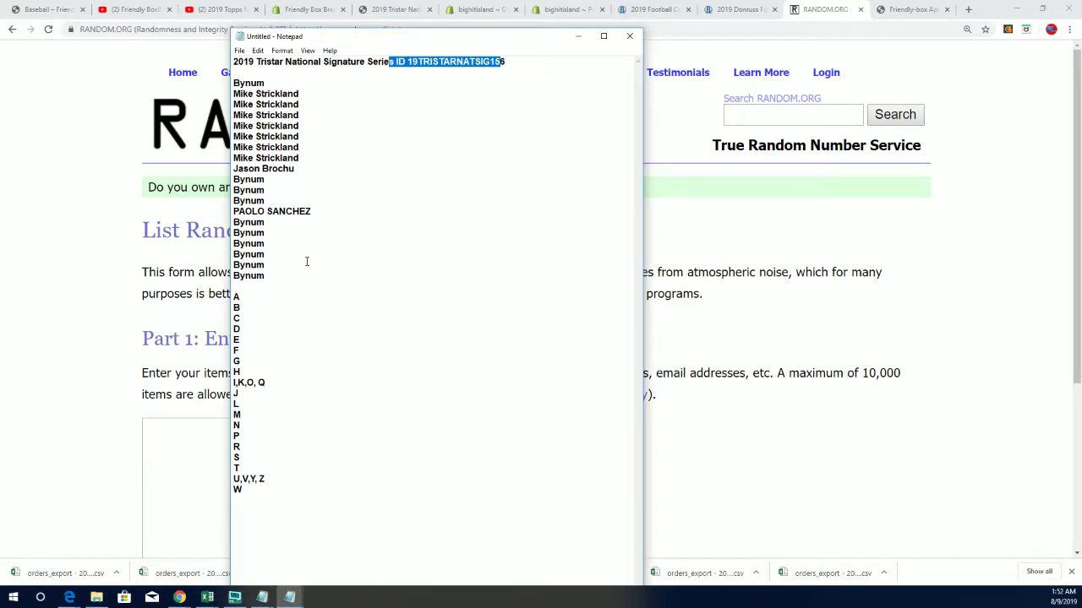
# Copy the full block of owner names from the Notepad document into the RANDOM.ORG list items field.
pyautogui.moveTo(269, 276); pyautogui.dragTo(234, 83)
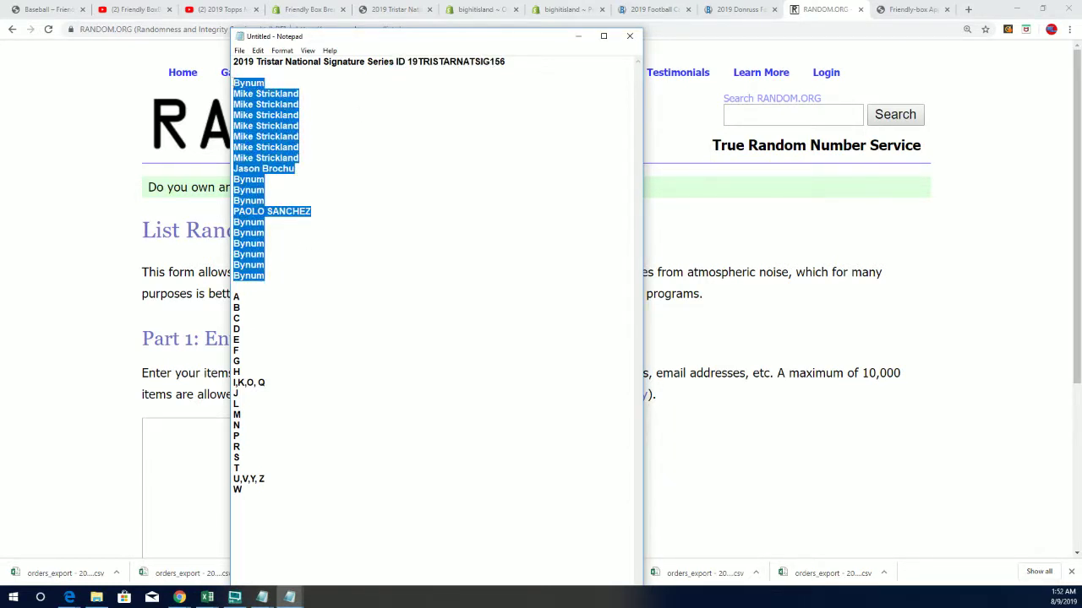
pyautogui.rightClick(264, 96)
pyautogui.click(288, 134)
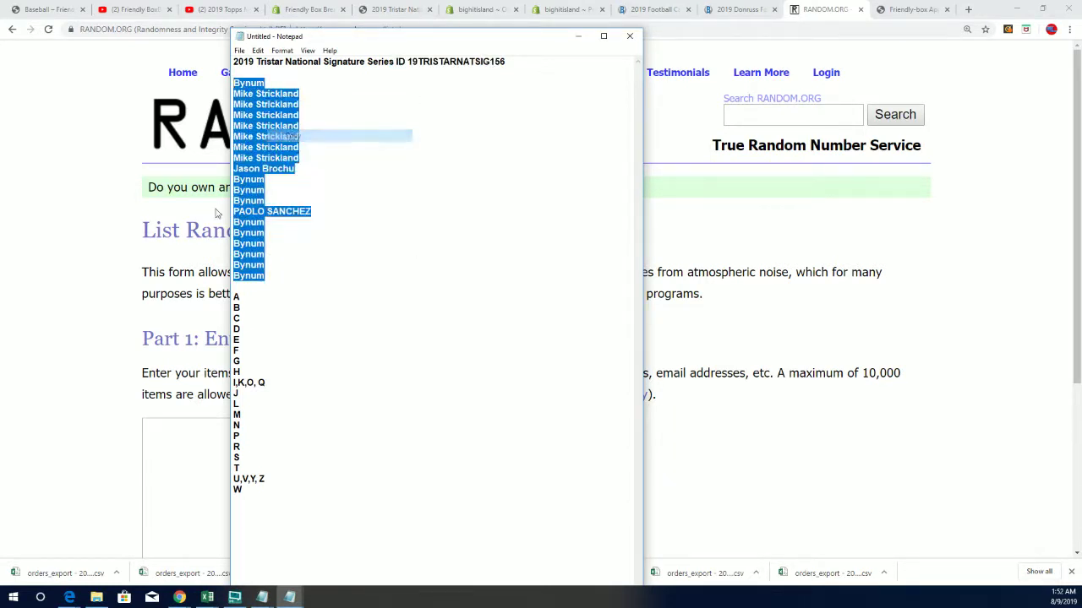
pyautogui.rightClick(169, 432)
pyautogui.click(213, 347)
# Randomize the list of owner names seven times.
pyautogui.scroll(-3, 815, 382)
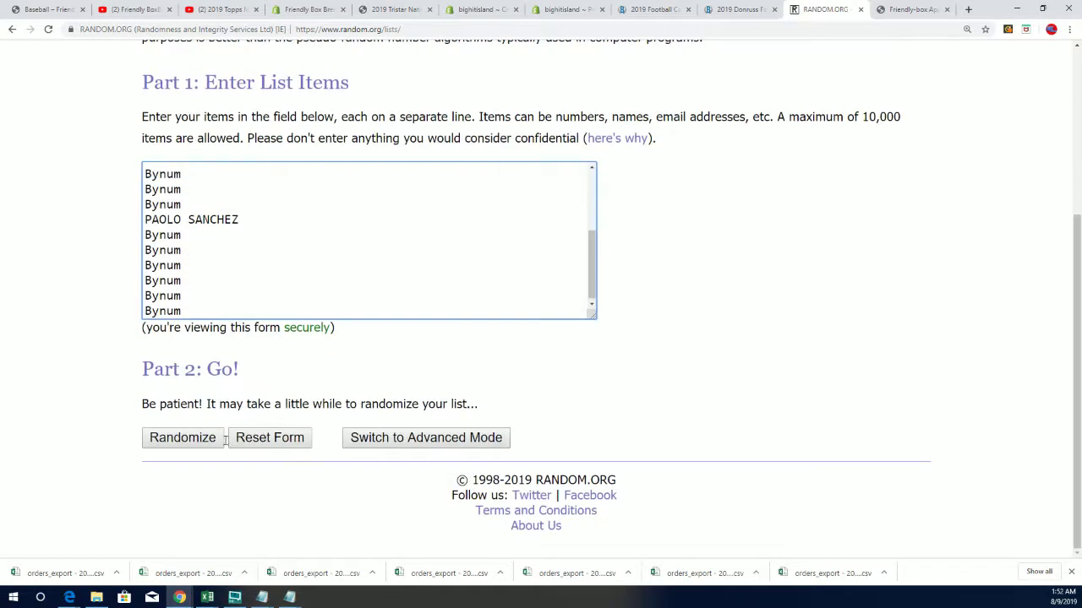
pyautogui.click(207, 436)
pyautogui.scroll(-3, 166, 445)
pyautogui.click(167, 446)
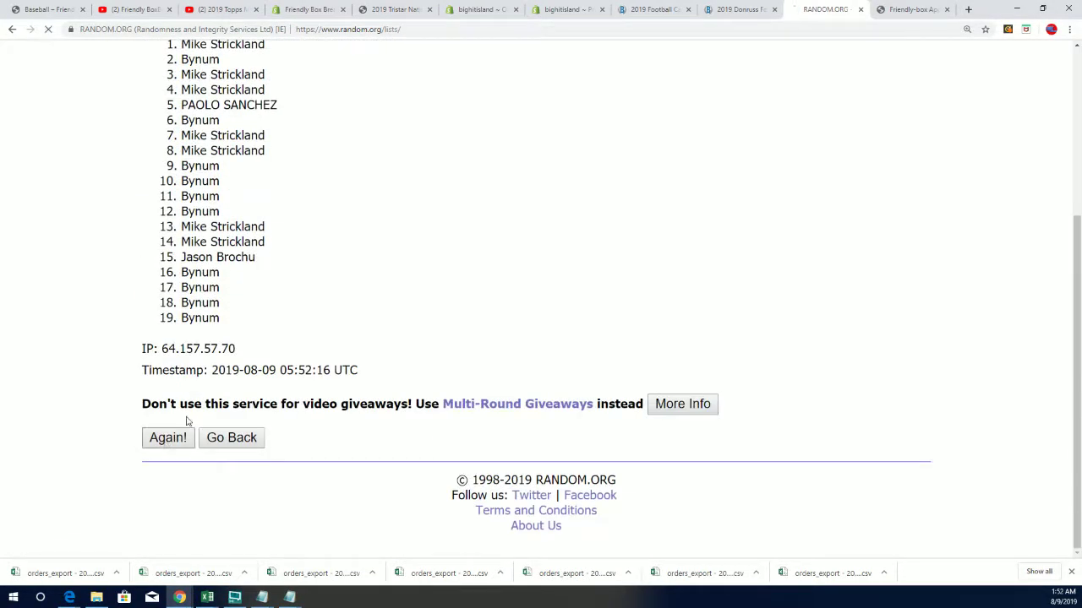
pyautogui.scroll(-3, 135, 461)
pyautogui.click(173, 439)
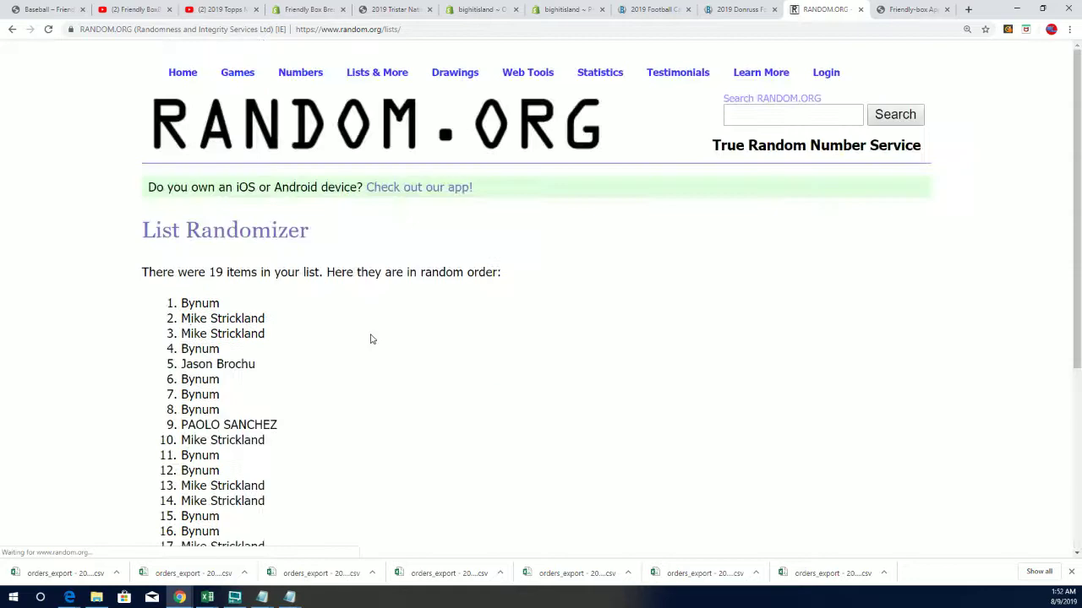
pyautogui.scroll(-5, 133, 451)
pyautogui.click(173, 437)
pyautogui.scroll(-5, 325, 349)
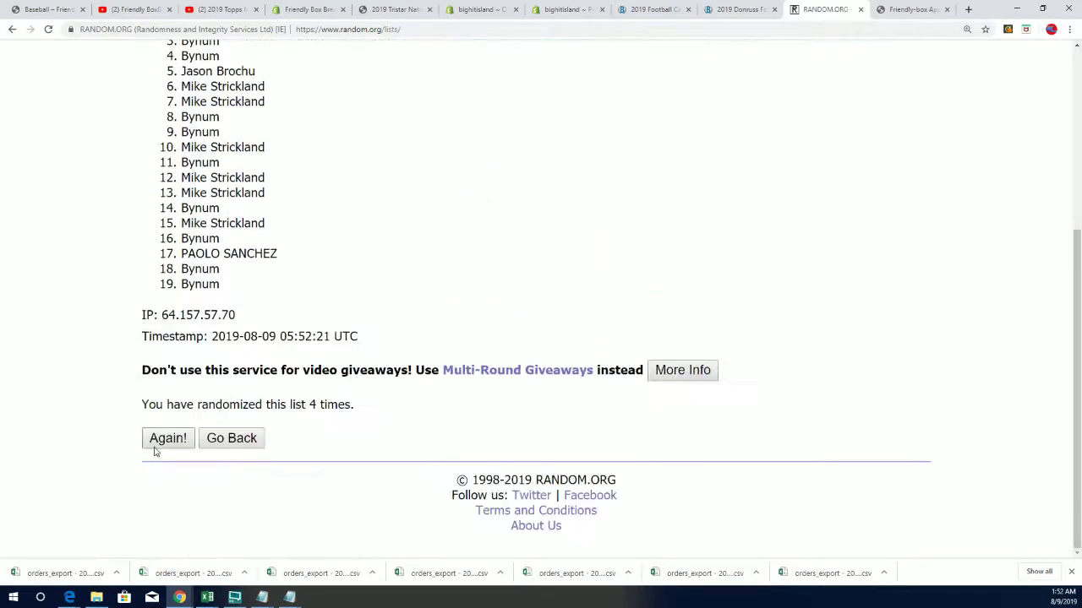
pyautogui.click(158, 447)
pyautogui.scroll(-5, 168, 427)
pyautogui.click(163, 438)
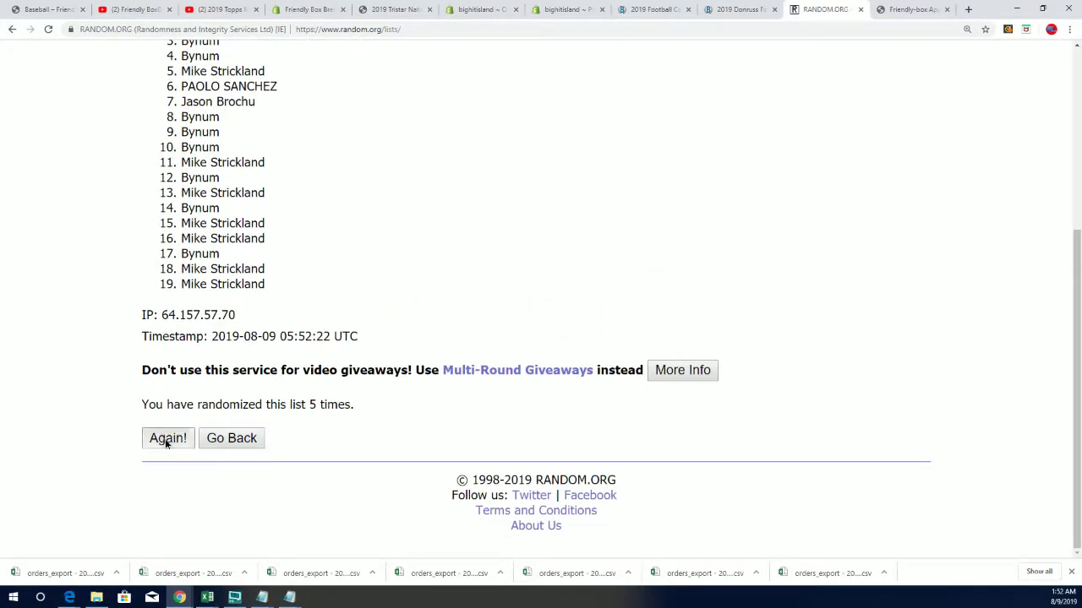
pyautogui.scroll(-5, 150, 442)
pyautogui.click(158, 445)
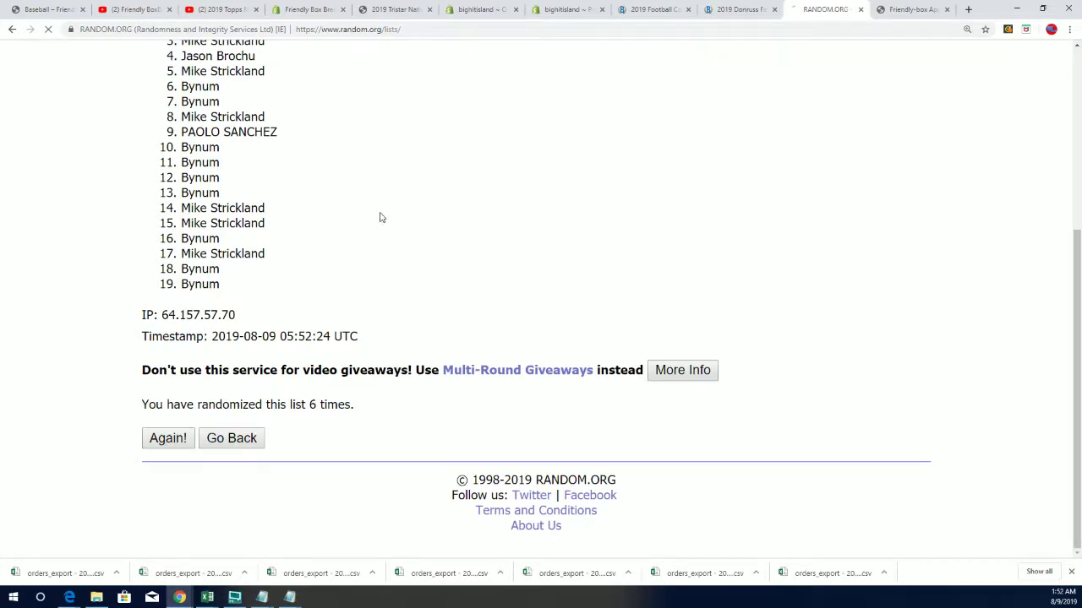
# Copy the 19 randomized owner names and switch to Excel to paste them under Owner, starting at cell A2.
pyautogui.scroll(-2, 415, 212)
pyautogui.moveTo(161, 142); pyautogui.dragTo(268, 410)
pyautogui.rightClick(228, 233)
pyautogui.click(247, 239)
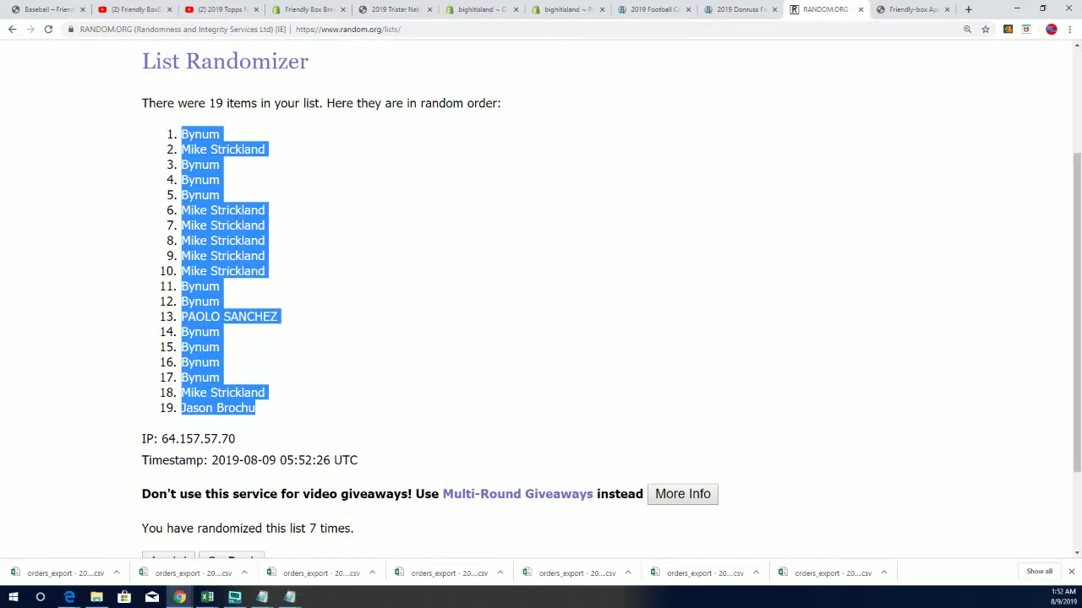
pyautogui.hotkey('alt', 'Tab')
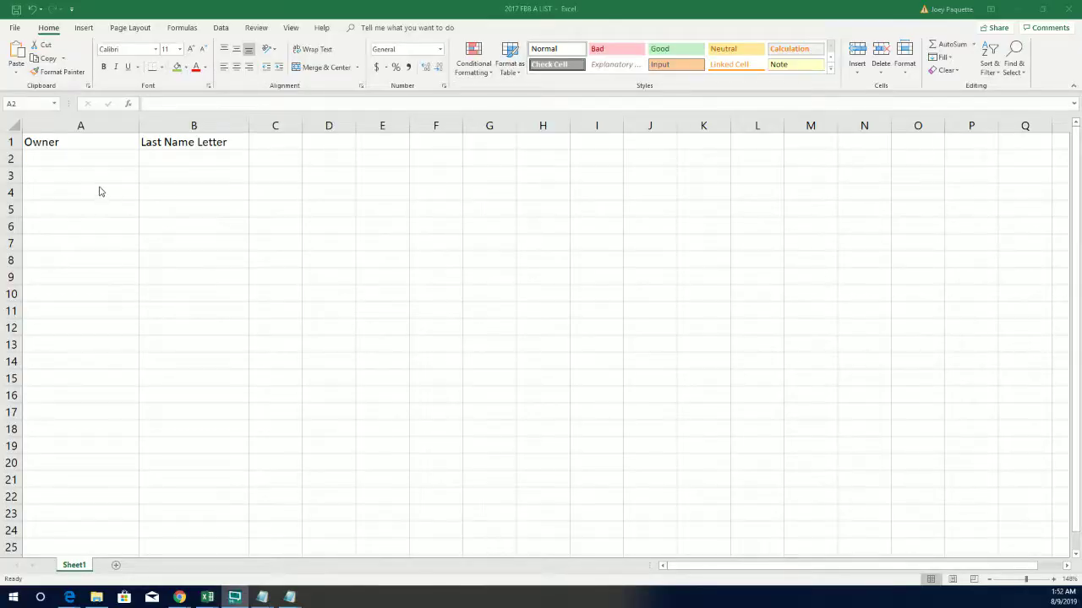
pyautogui.click(66, 161)
pyautogui.rightClick(66, 162)
pyautogui.click(90, 208)
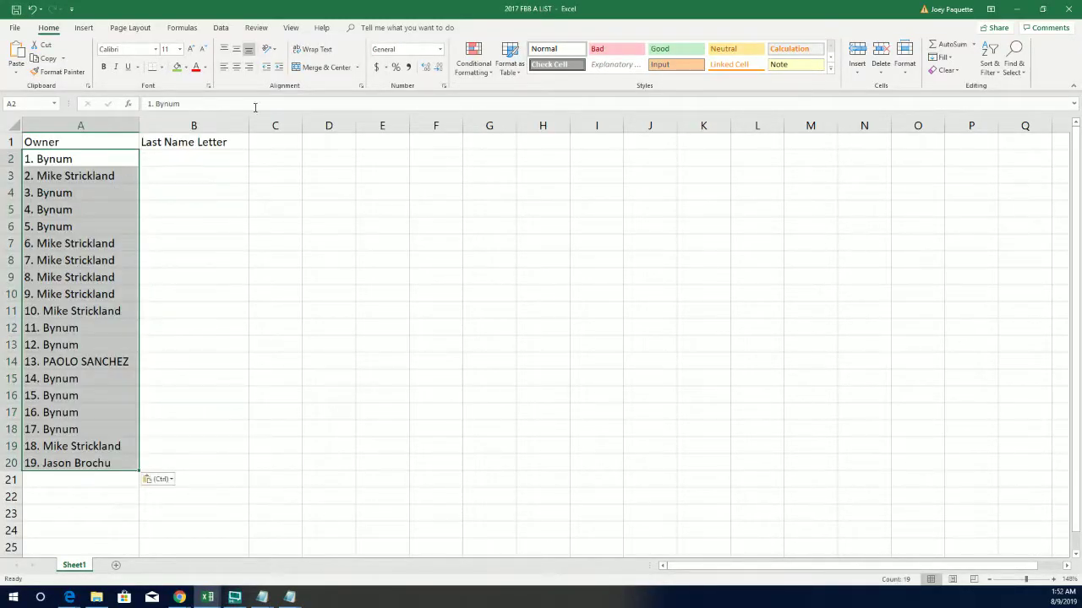
# Check the pasted owner names against the randomized web list with the workbook window reduced, then select B2 and restore its full size.
pyautogui.doubleClick(334, 12)
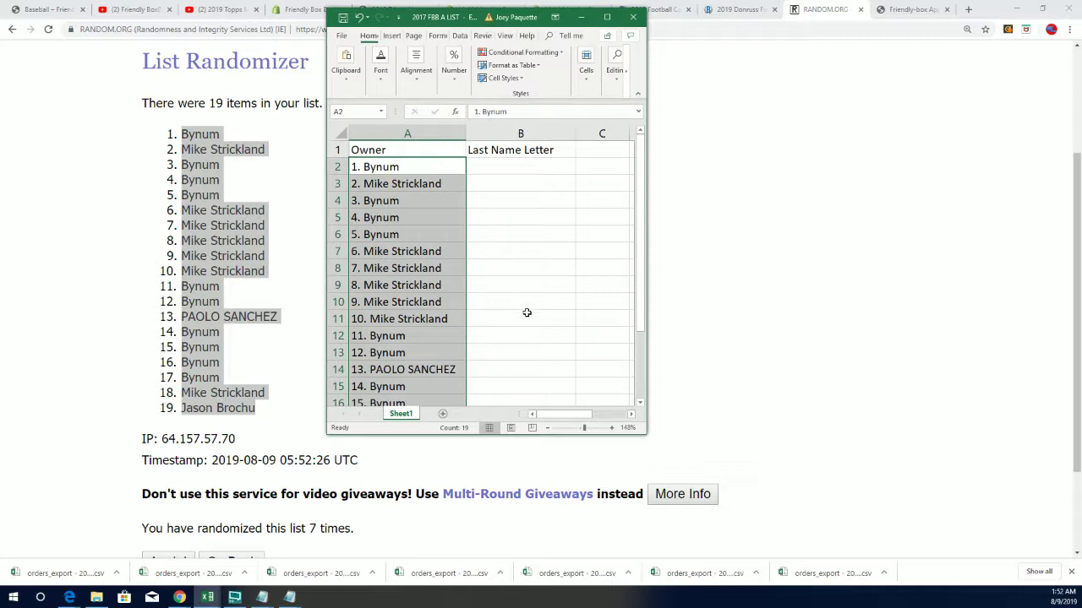
pyautogui.scroll(-2, 475, 307)
pyautogui.scroll(2, 587, 280)
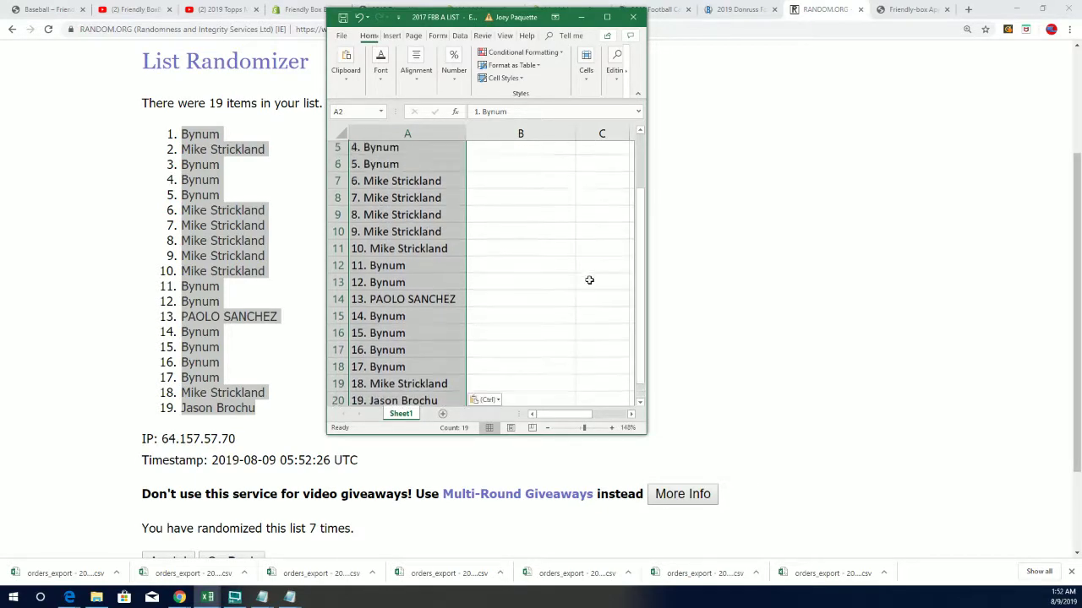
pyautogui.click(517, 166)
pyautogui.click(607, 16)
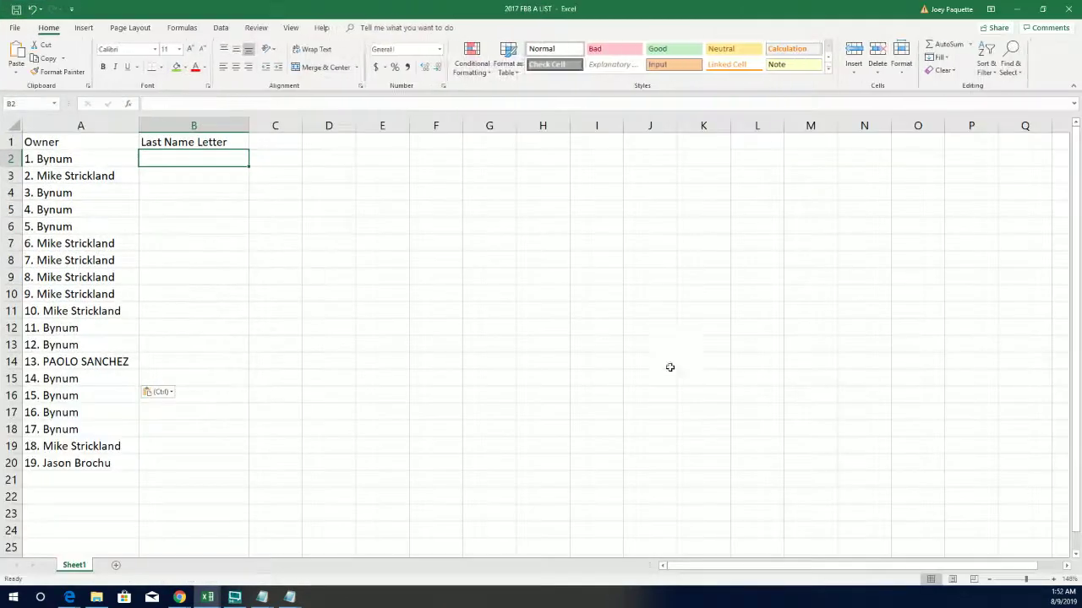
# Switch back to the browser and open a blank List Randomizer form.
pyautogui.click(1016, 9)
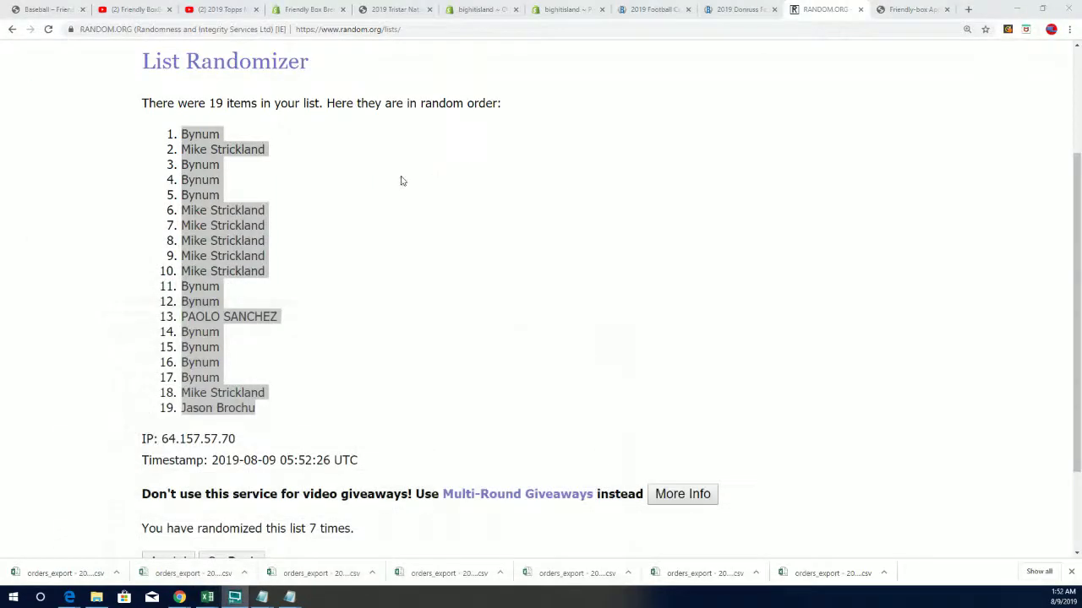
pyautogui.moveTo(402, 76)
pyautogui.click(389, 95)
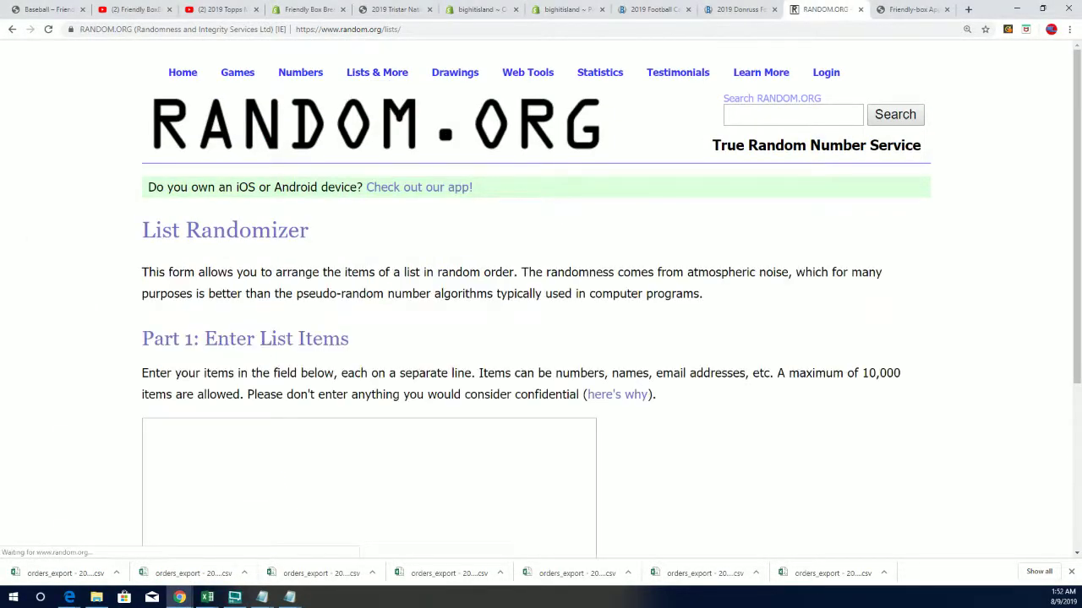
# Copy the letter groups from A through W in the Notepad document into the randomizer's list items field.
pyautogui.click(289, 596)
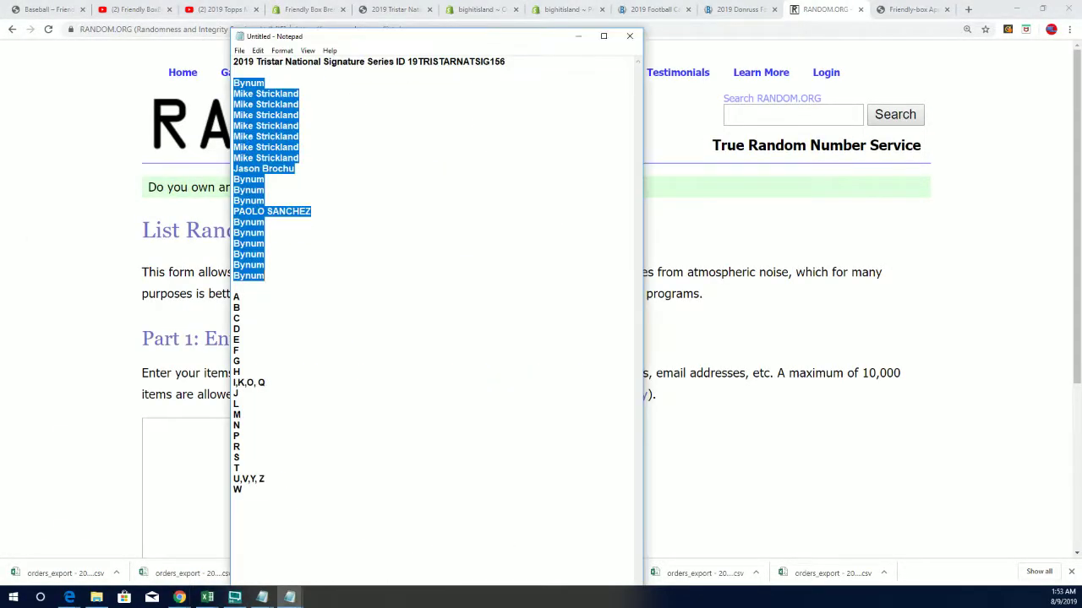
pyautogui.moveTo(249, 490); pyautogui.dragTo(238, 298)
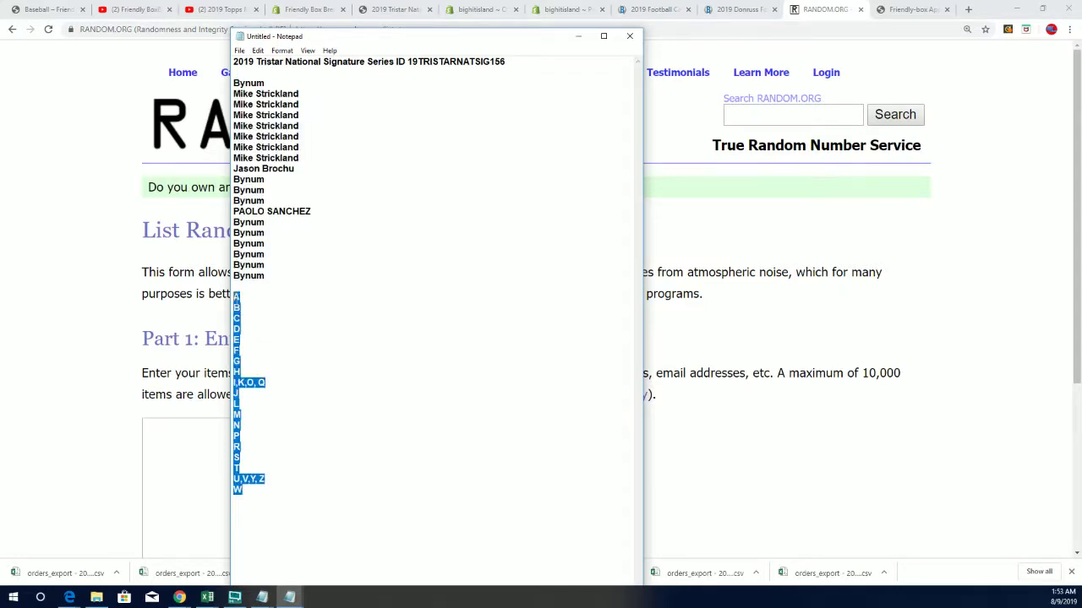
pyautogui.rightClick(238, 297)
pyautogui.click(262, 335)
pyautogui.click(155, 426)
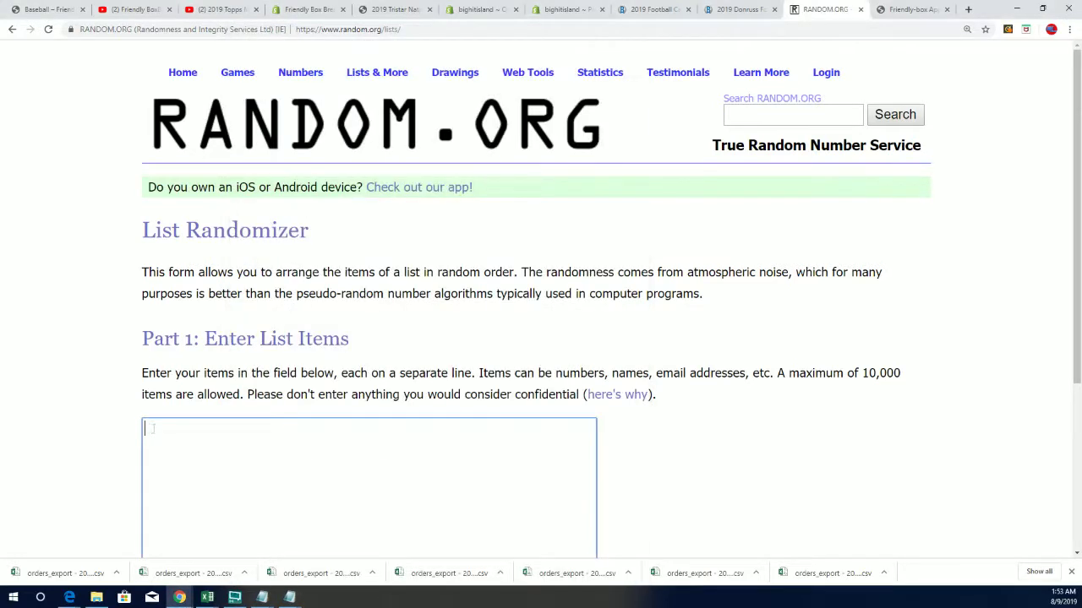
pyautogui.rightClick(155, 426)
pyautogui.click(181, 352)
# Randomize the list of letter groups seven times.
pyautogui.scroll(-2, 636, 406)
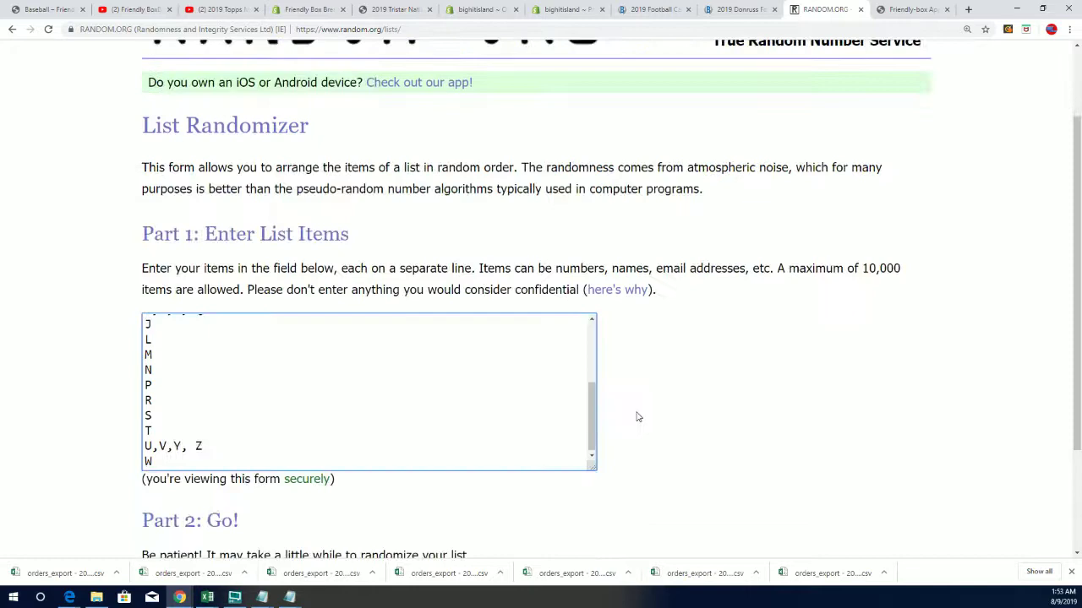
pyautogui.scroll(-2, 207, 502)
pyautogui.click(182, 437)
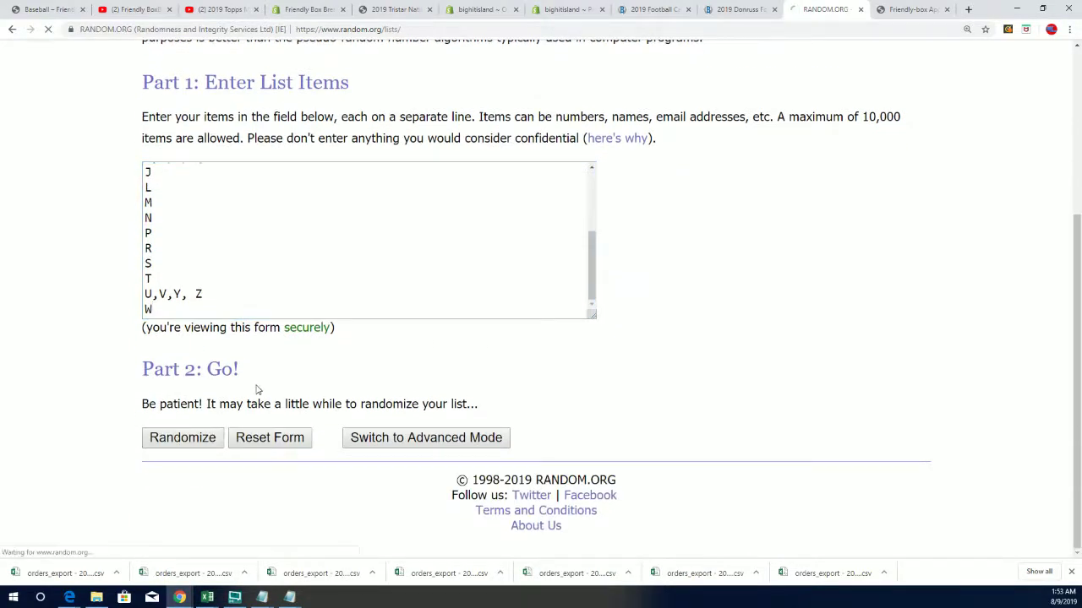
pyautogui.scroll(-5, 253, 389)
pyautogui.click(171, 435)
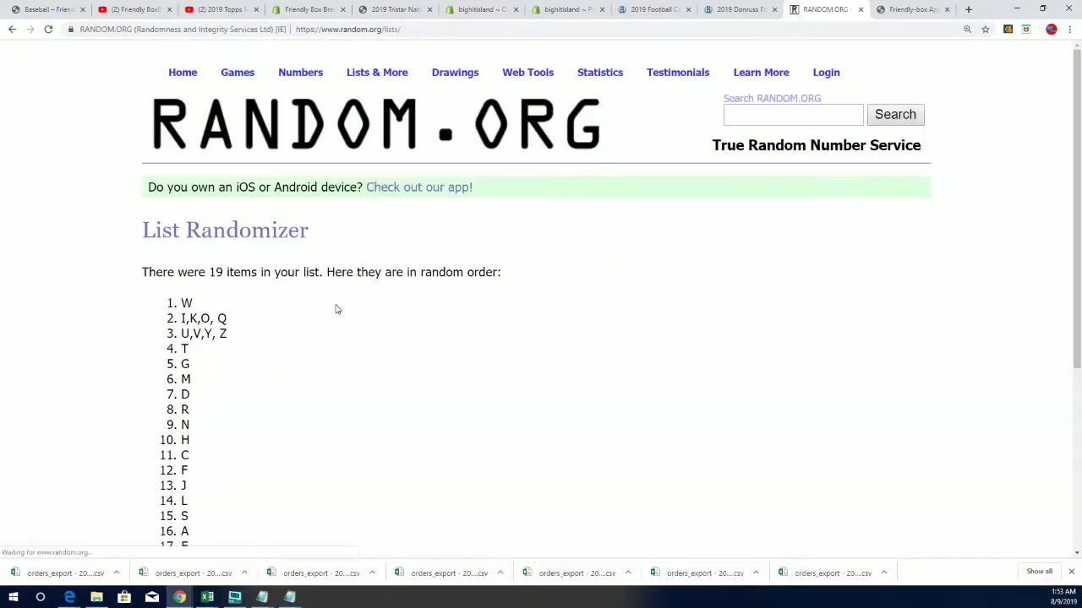
pyautogui.scroll(-5, 336, 309)
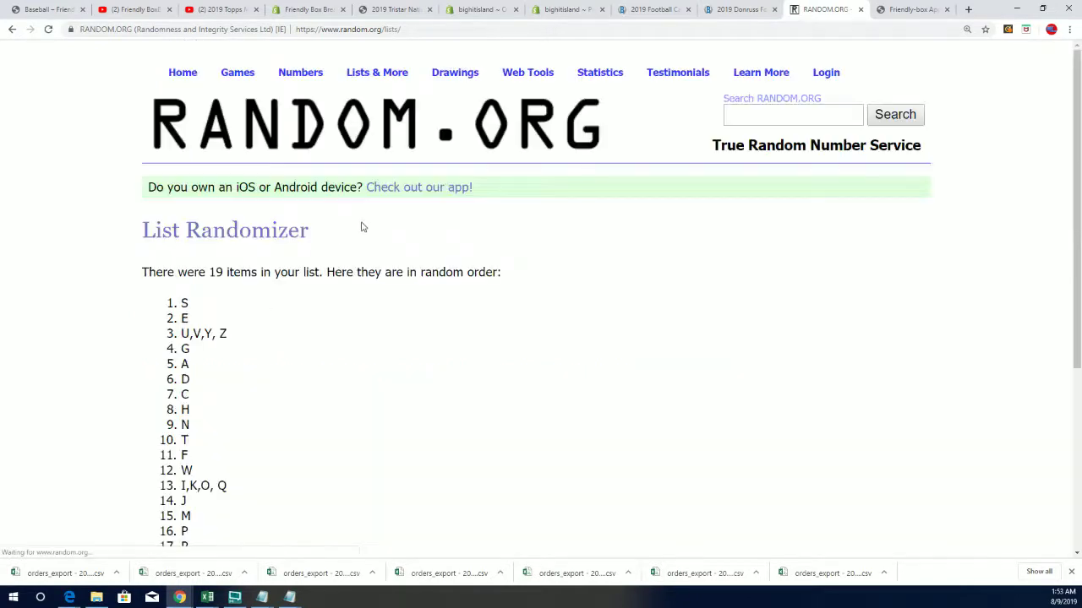
pyautogui.scroll(-5, 220, 364)
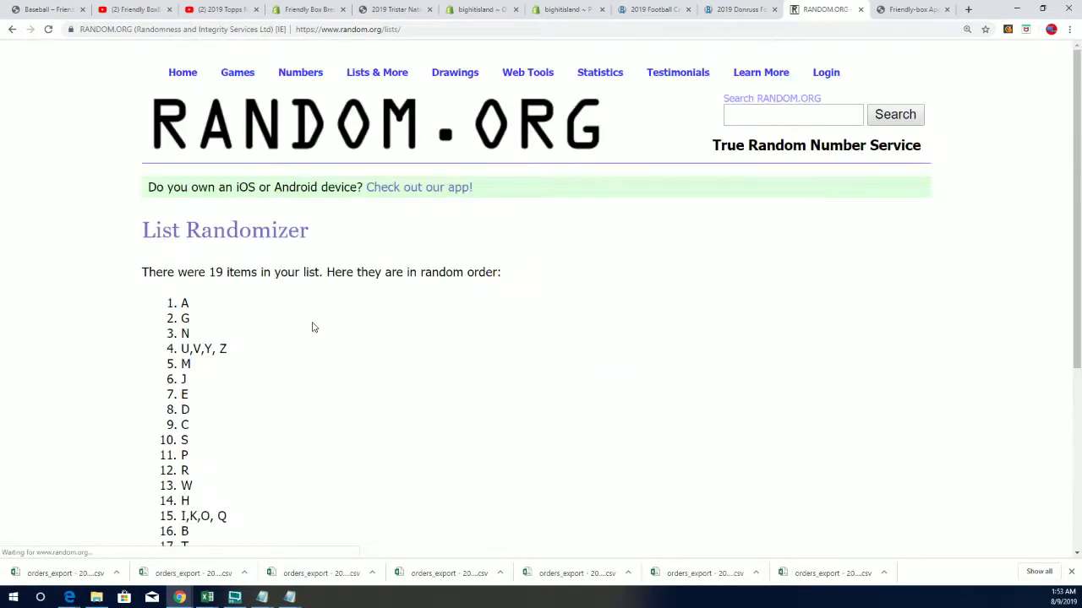
pyautogui.scroll(-5, 253, 380)
pyautogui.click(167, 437)
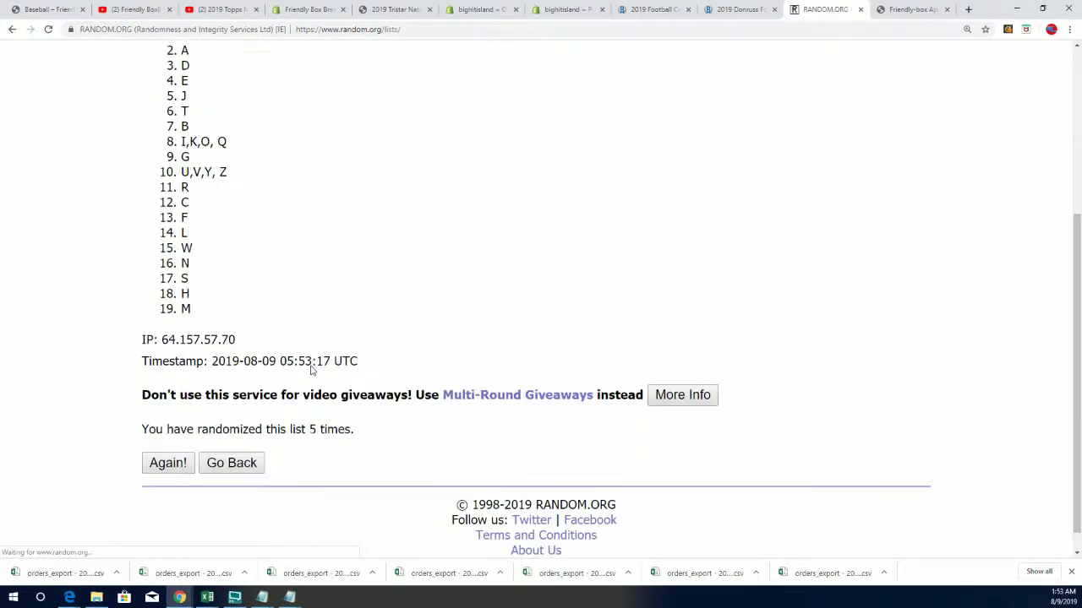
pyautogui.scroll(-1, 211, 448)
pyautogui.click(160, 441)
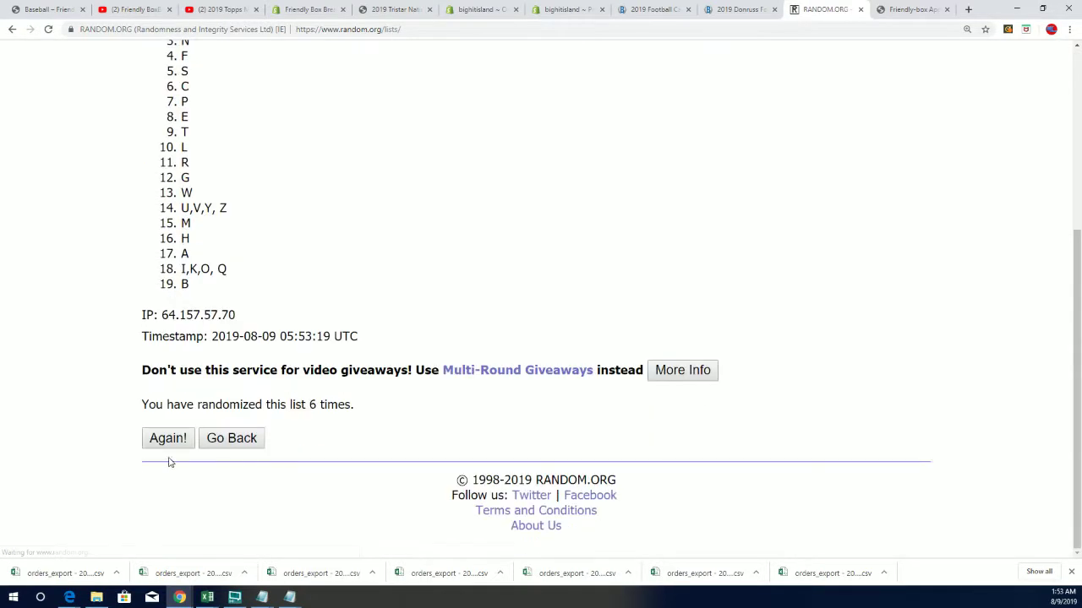
pyautogui.click(166, 442)
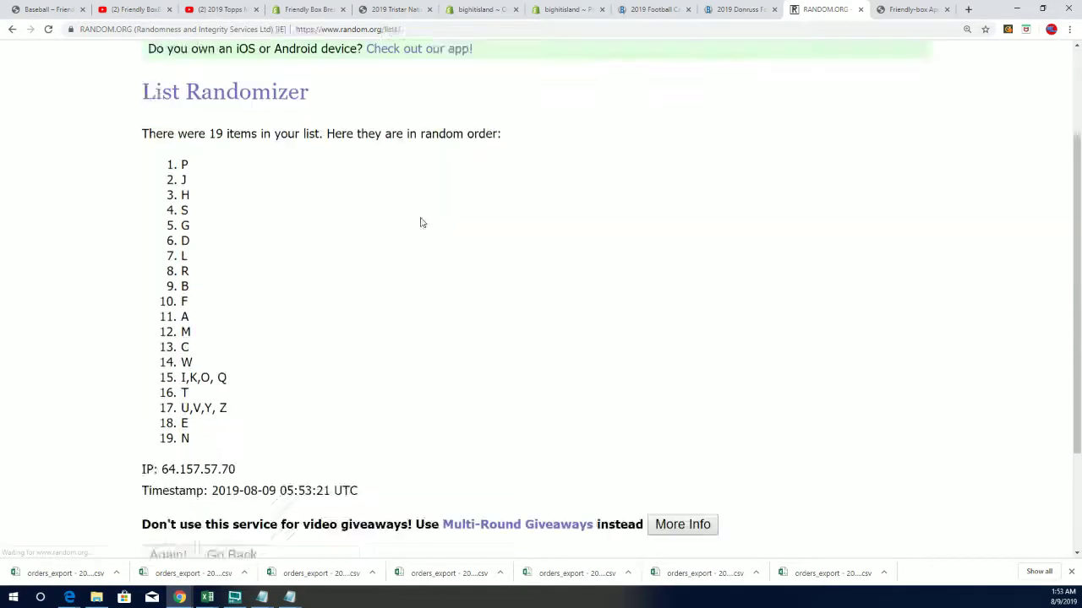
# Copy the 19 randomized letter groups and switch to Excel to paste them under Last Name Letter from B2, matching the destination formatting.
pyautogui.scroll(-1, 420, 222)
pyautogui.moveTo(190, 84); pyautogui.dragTo(209, 346)
pyautogui.rightClick(211, 316)
pyautogui.click(231, 327)
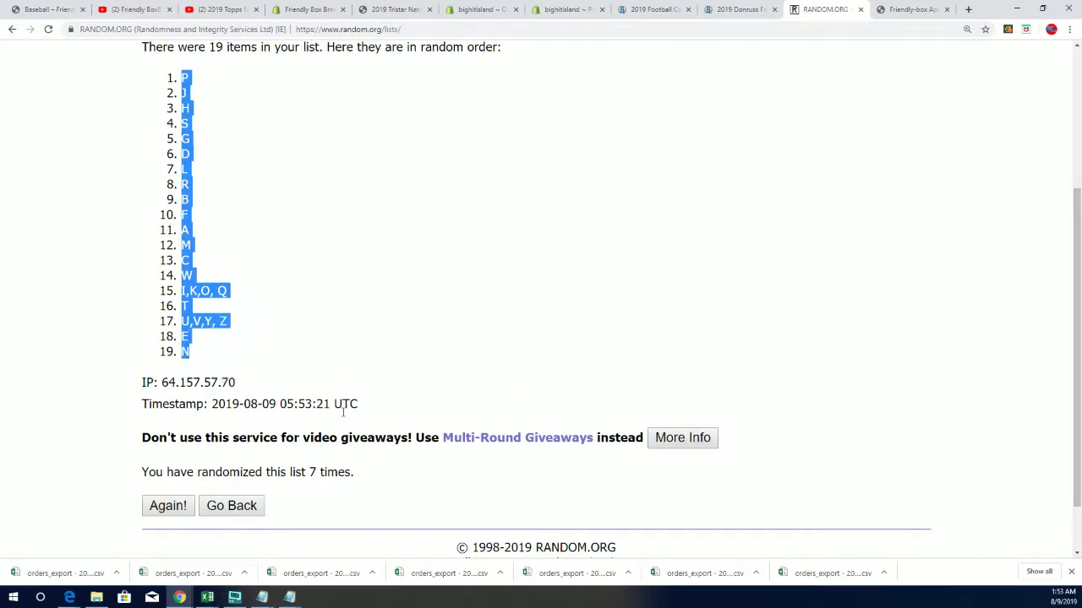
pyautogui.scroll(2, 344, 352)
pyautogui.scroll(-1, 266, 312)
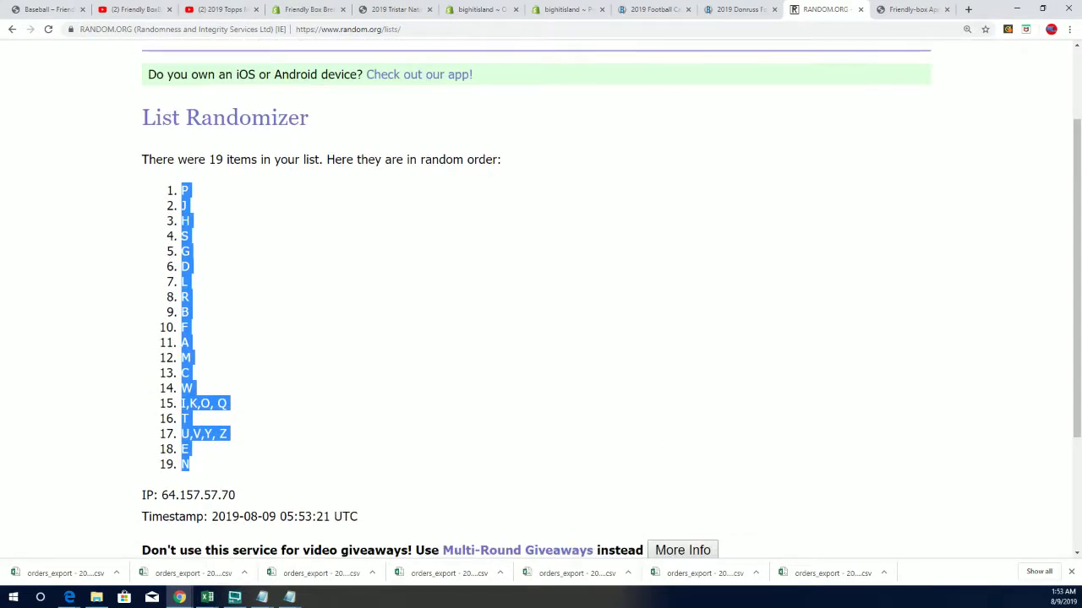
pyautogui.hotkey('alt', 'Tab')
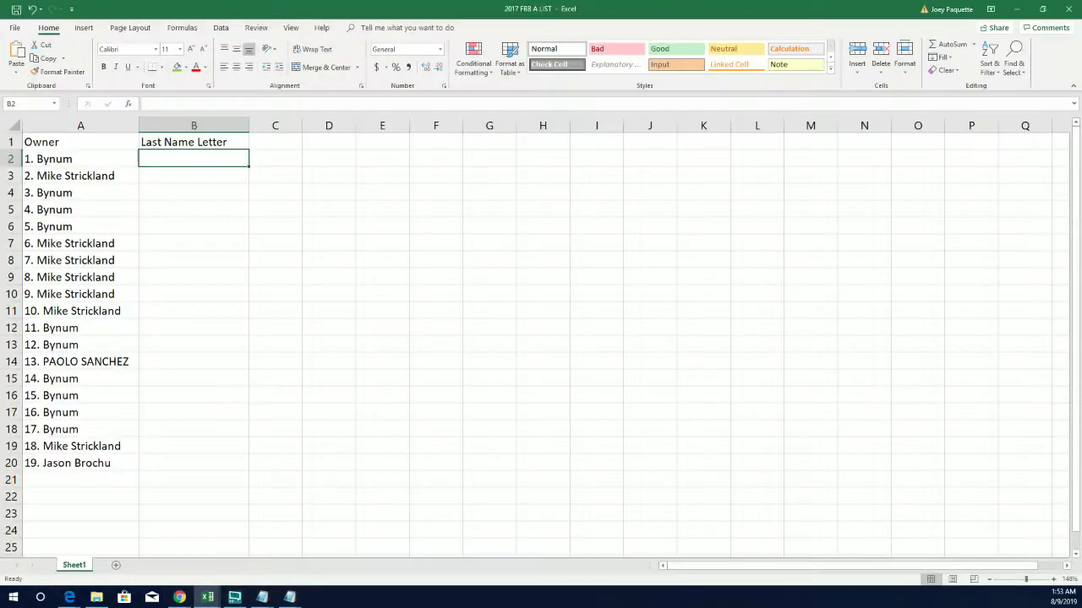
pyautogui.rightClick(172, 157)
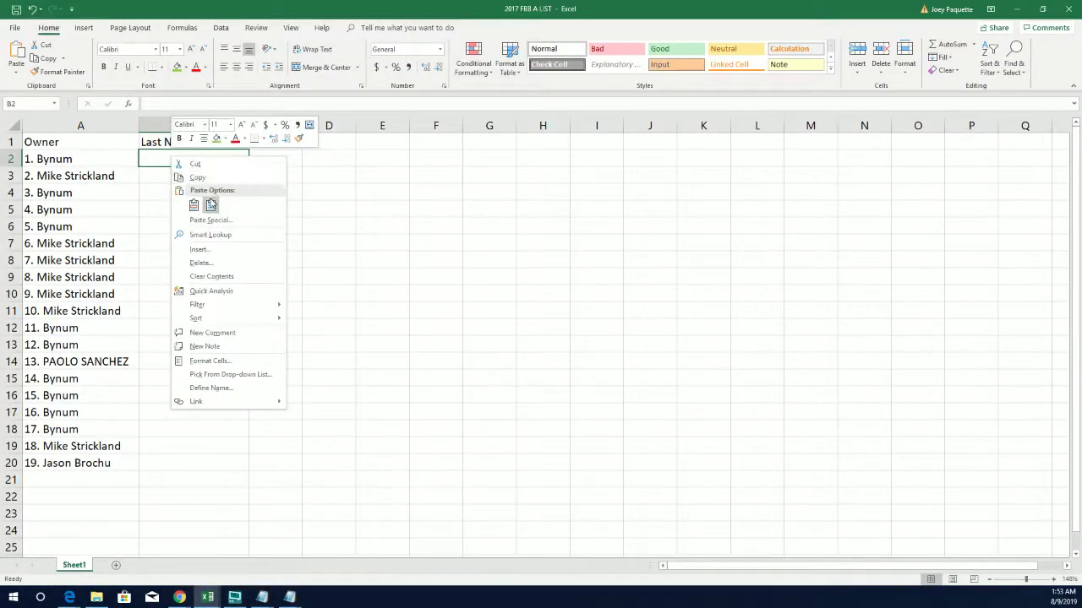
pyautogui.click(210, 206)
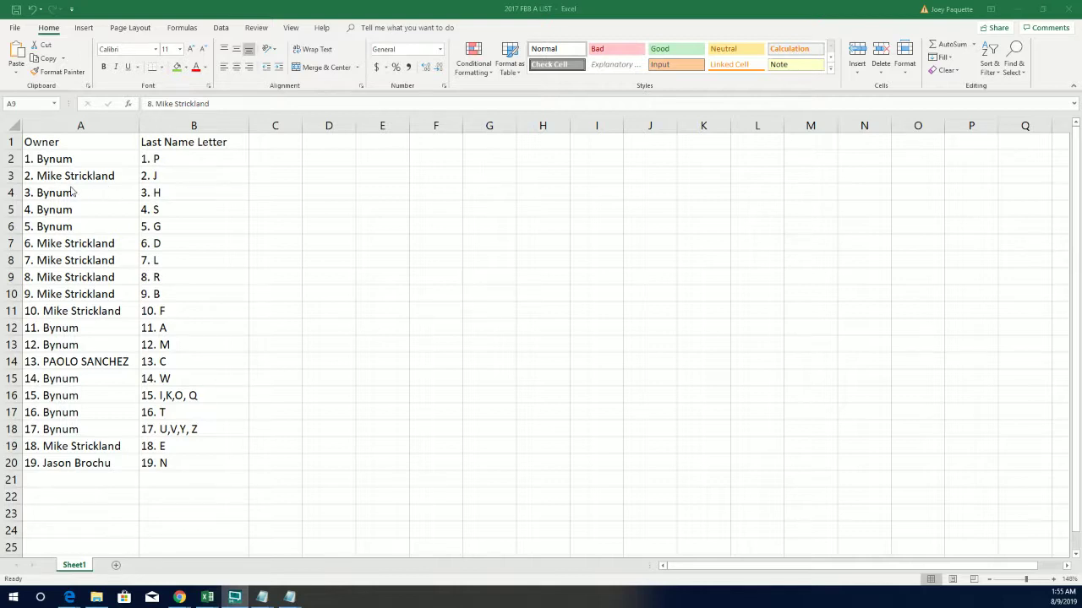
# Copy the randomized owner names in cells A2:A20 of the Excel sheet.
pyautogui.hotkey('alt', 'Tab')
pyautogui.moveTo(66, 462); pyautogui.dragTo(66, 462)
pyautogui.rightClick(85, 214)
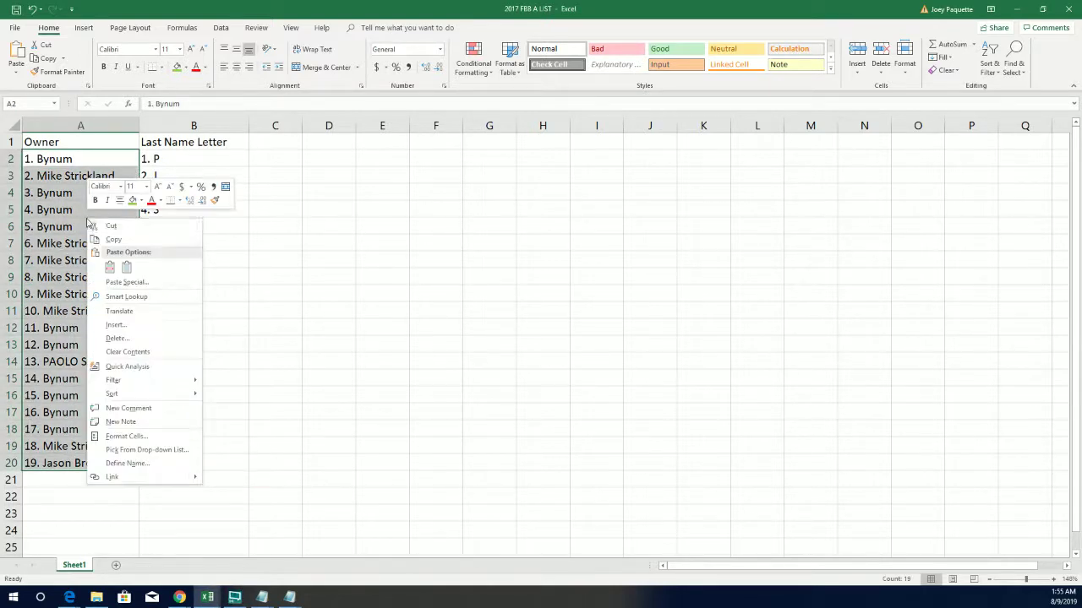
pyautogui.click(106, 245)
# Return to the browser and replace the letter results with an empty List Randomizer form.
pyautogui.click(1017, 9)
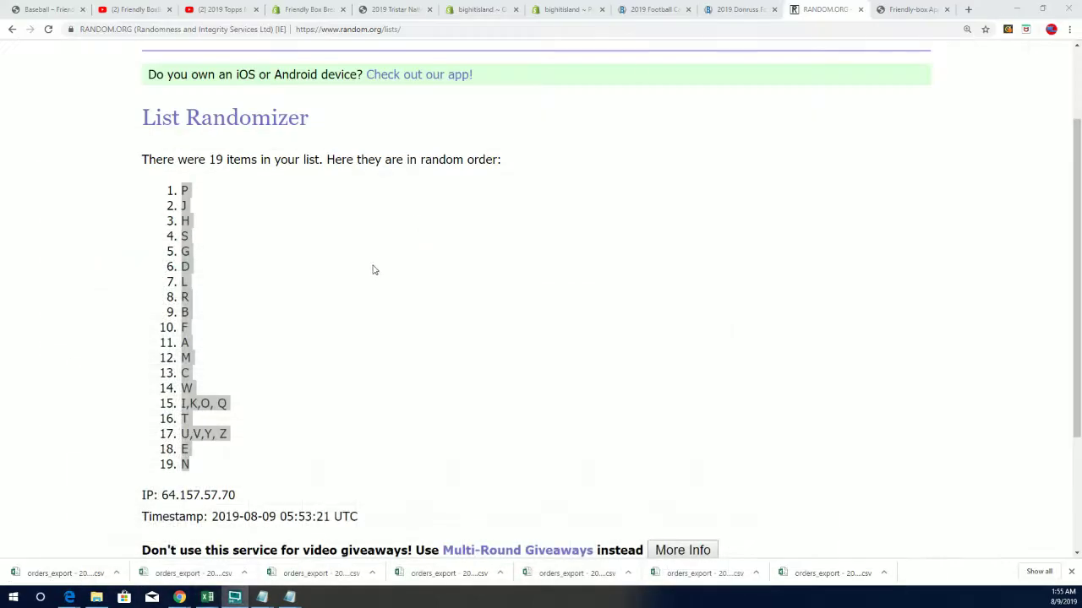
pyautogui.scroll(2, 375, 270)
pyautogui.moveTo(391, 64)
pyautogui.click(398, 96)
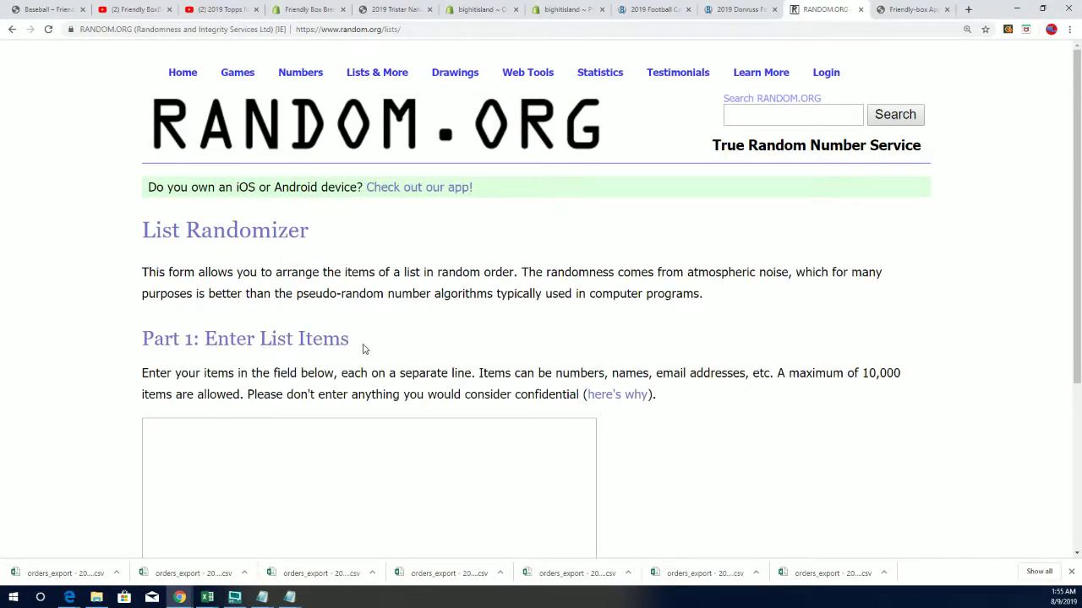
# Paste the copied numbered owner names into the list items field and remove the trailing blank line.
pyautogui.scroll(-1, 156, 373)
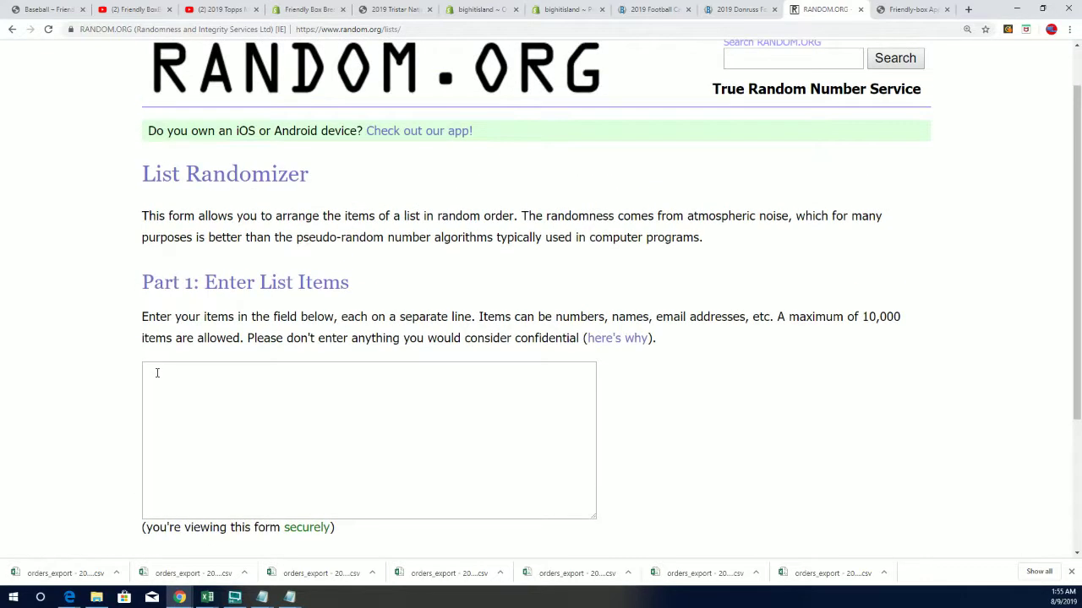
pyautogui.click(157, 373)
pyautogui.rightClick(156, 372)
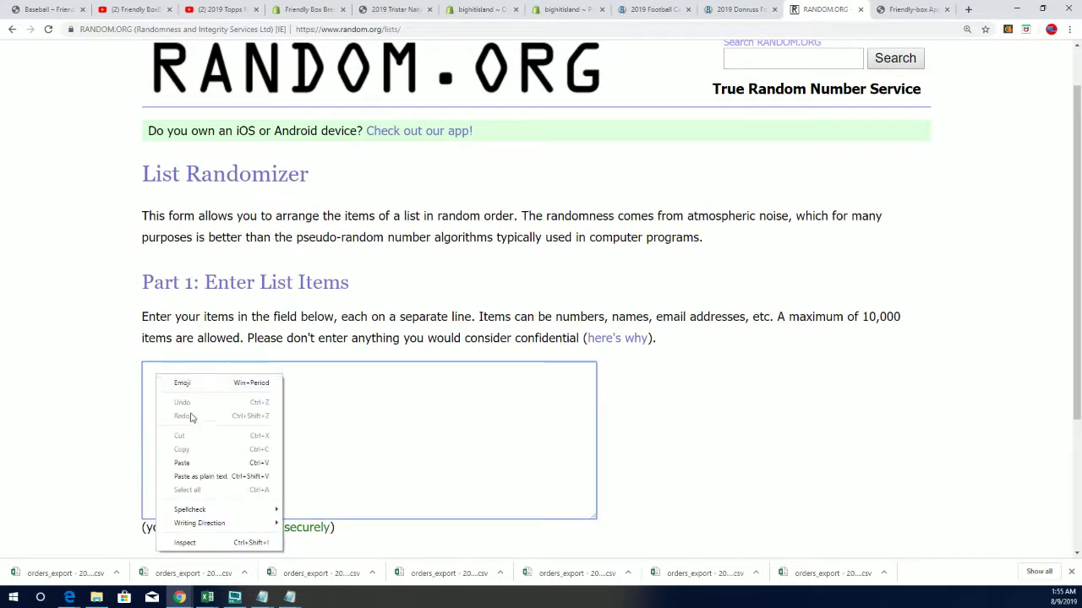
pyautogui.click(186, 463)
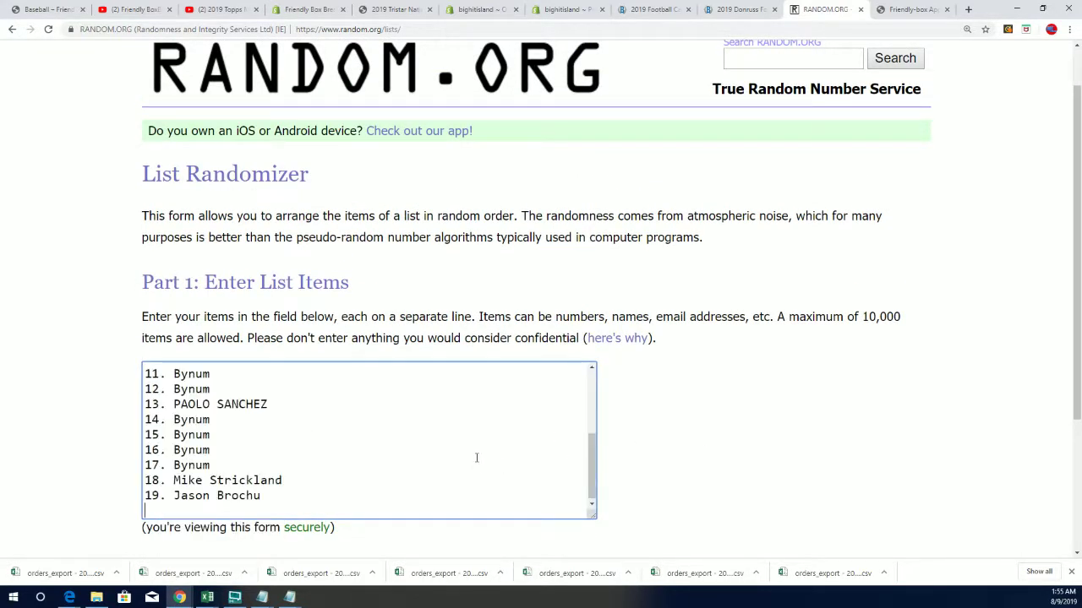
pyautogui.press('BackSpace')
pyautogui.moveTo(594, 463)
pyautogui.mouseDown()
pyautogui.moveTo(607, 386)
pyautogui.moveTo(598, 477)
pyautogui.mouseUp()
pyautogui.scroll(-3, 664, 476)
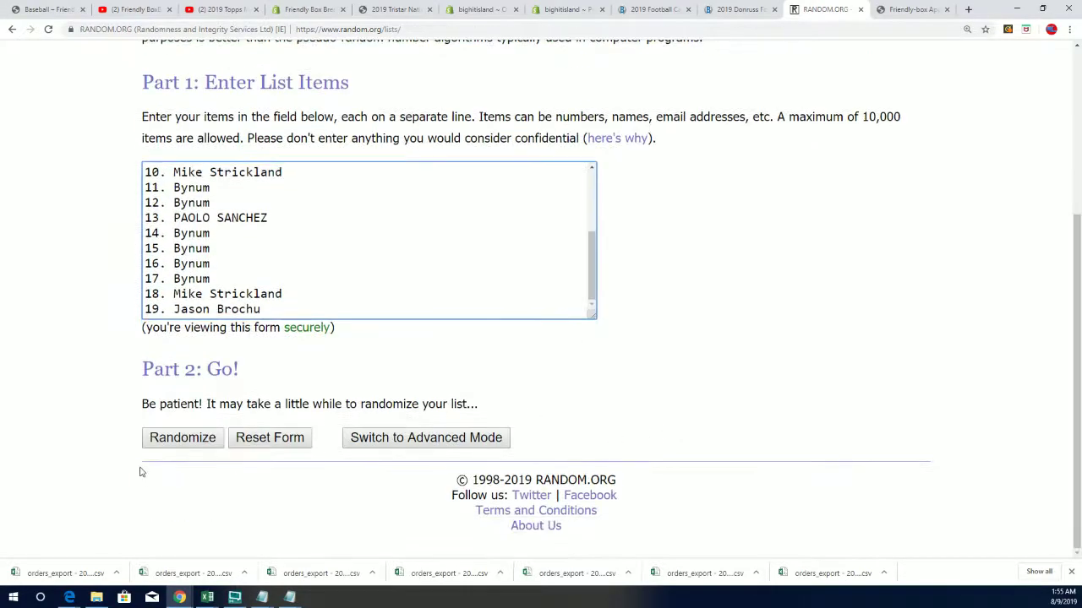
# Randomize the list of owner names seven times.
pyautogui.click(177, 445)
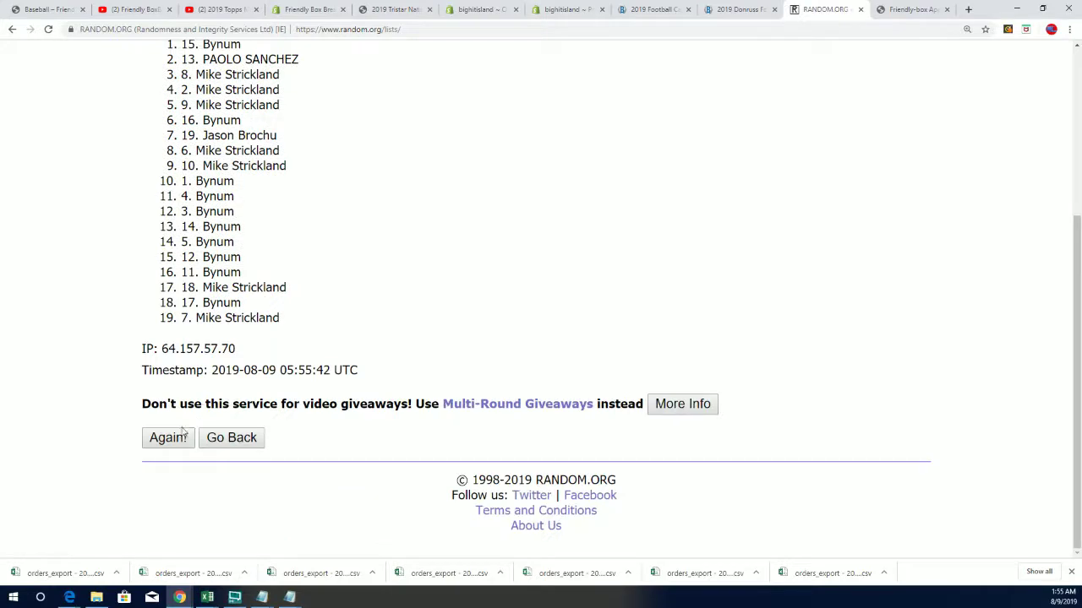
pyautogui.click(168, 436)
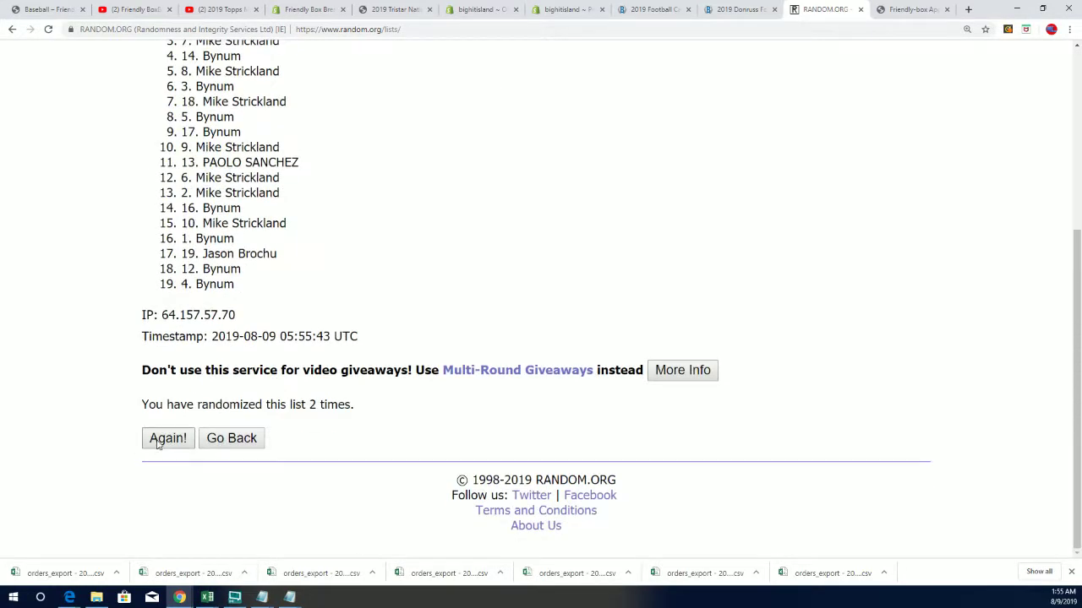
pyautogui.click(157, 445)
pyautogui.click(164, 442)
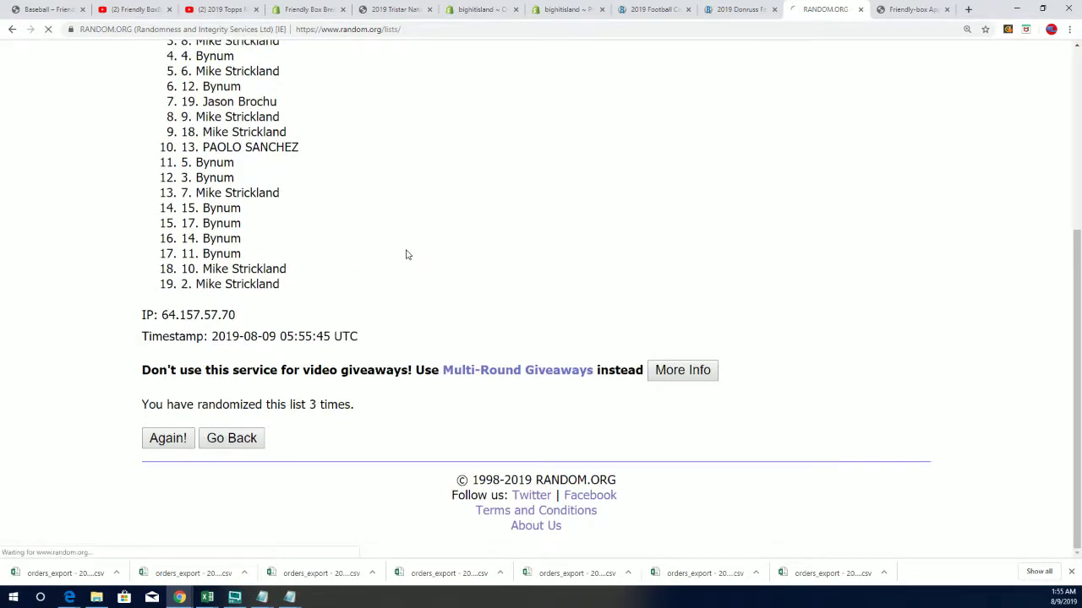
pyautogui.click(172, 436)
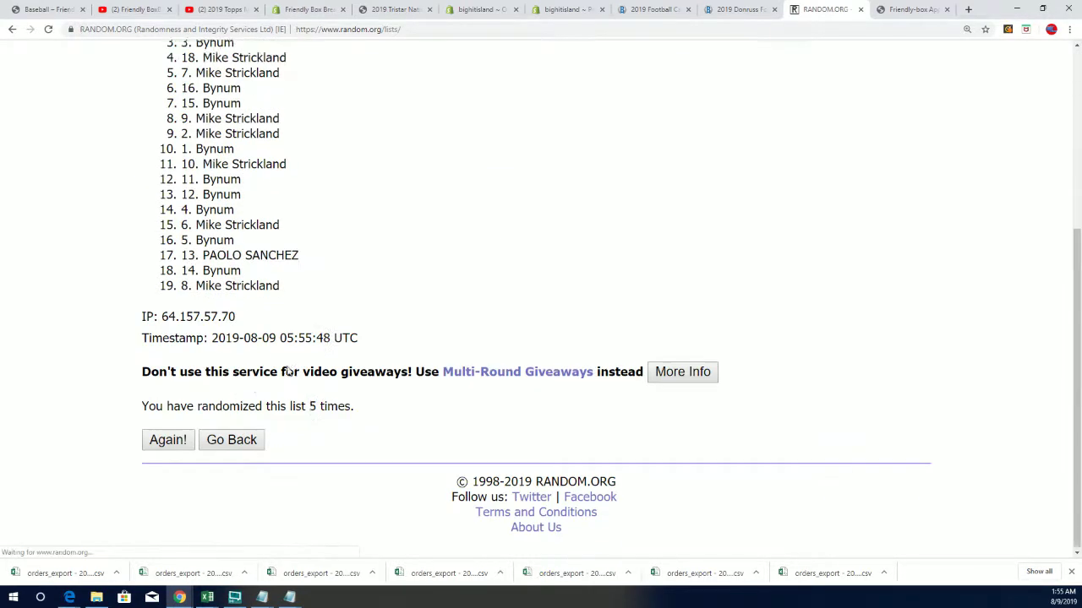
pyautogui.click(168, 440)
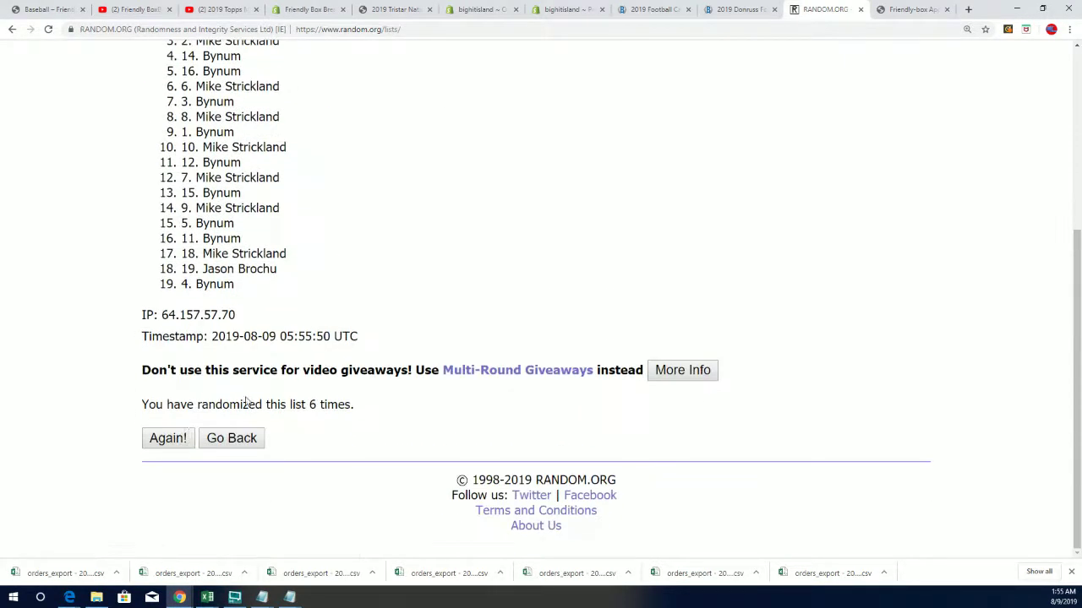
pyautogui.click(169, 442)
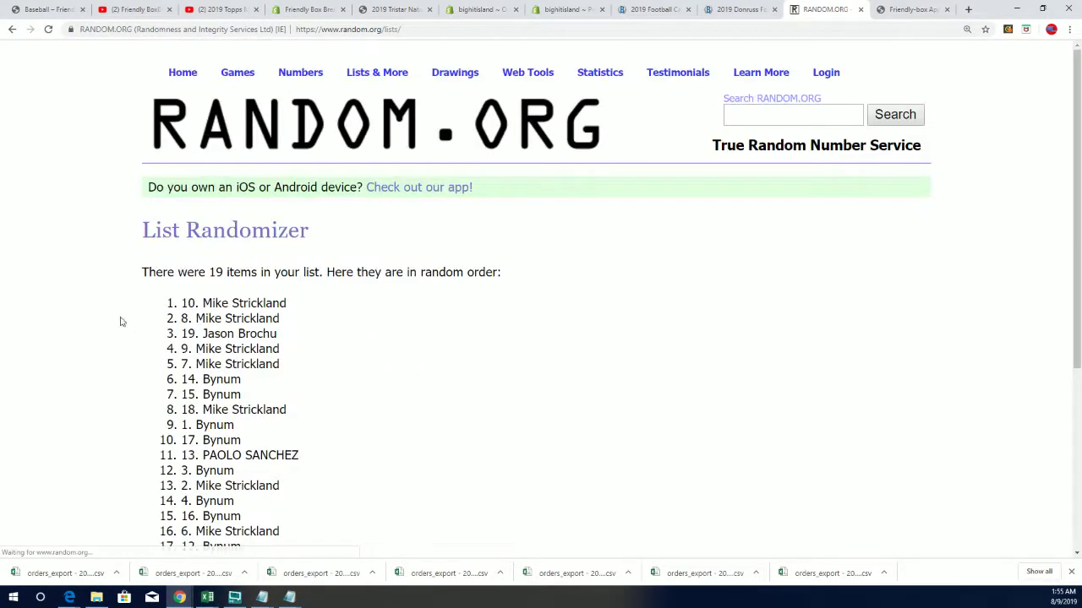
# Highlight the first-place owner in the randomized results and review the rest of the list.
pyautogui.tripleClick(299, 306)
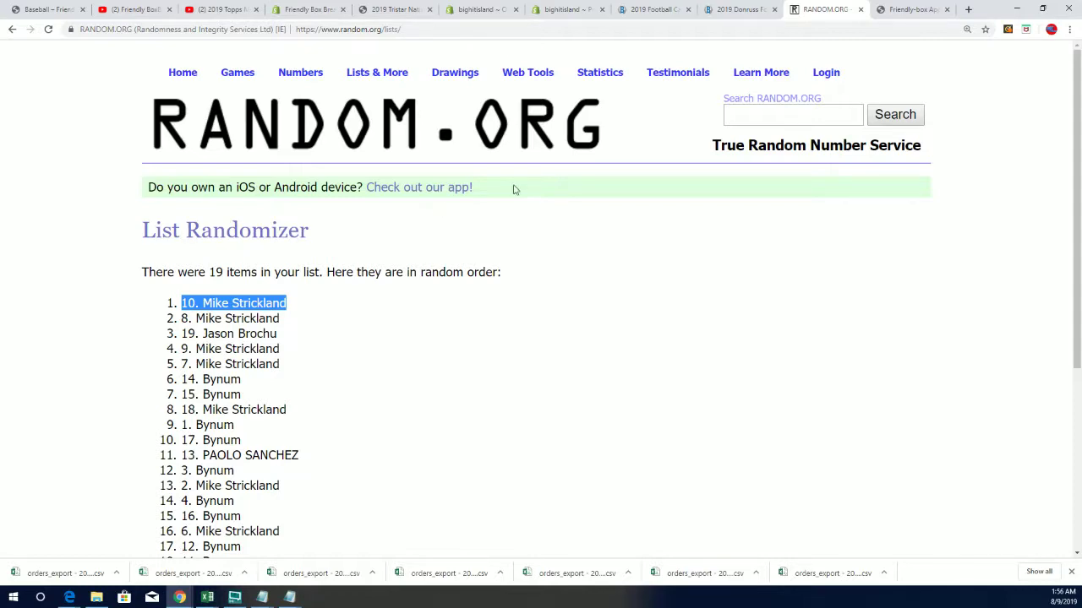
pyautogui.scroll(-4, 374, 347)
pyautogui.scroll(4, 338, 321)
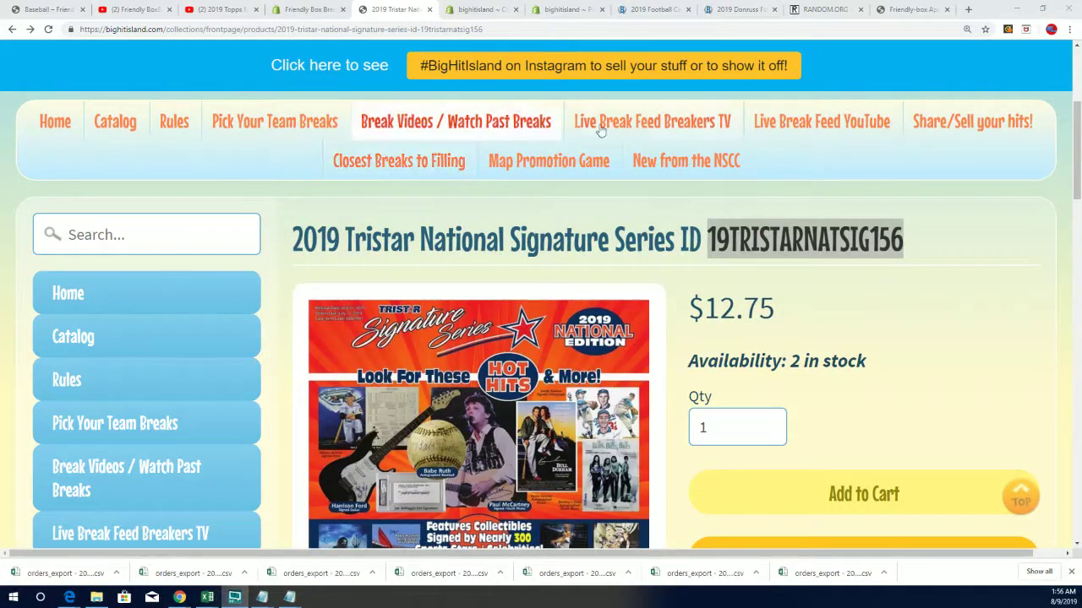
# Open the Map Promotion Game page on the Big Hit Island site and examine the numbered spots on the island map.
pyautogui.click(581, 160)
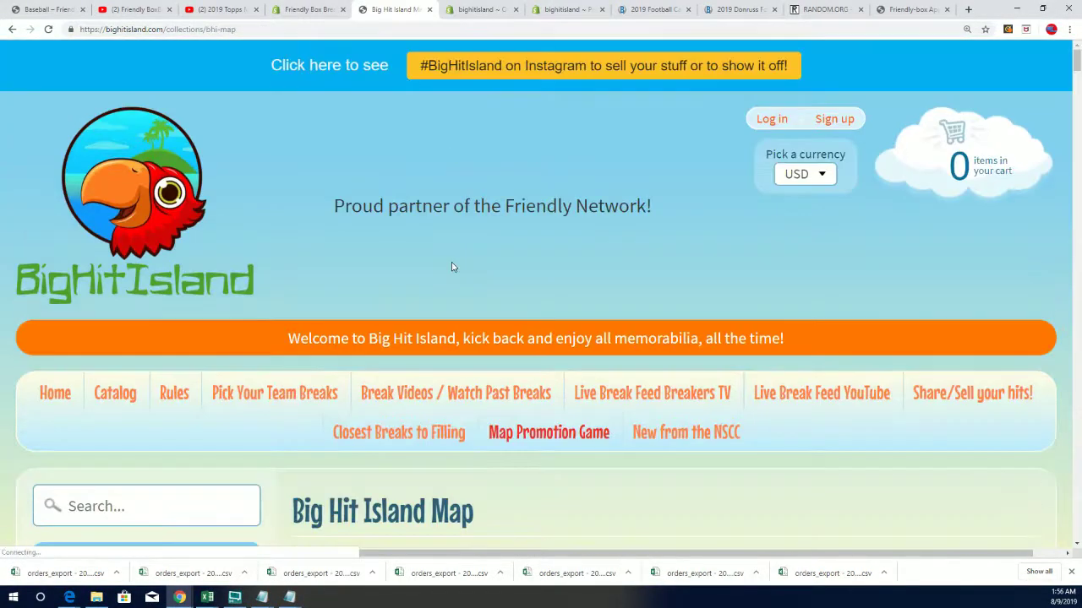
pyautogui.scroll(-5, 414, 247)
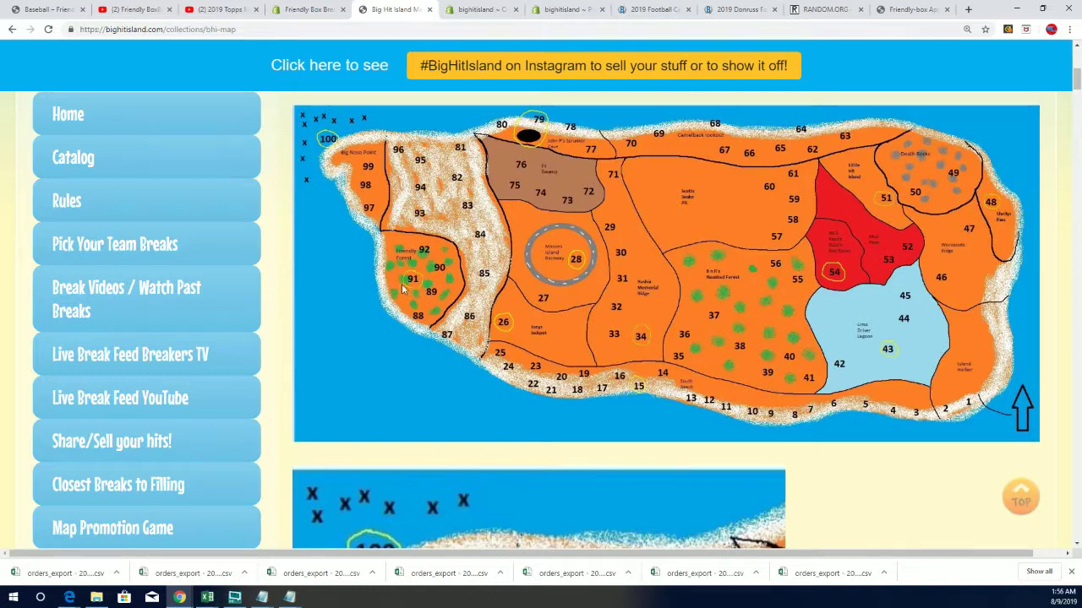
pyautogui.scroll(-7, 577, 406)
pyautogui.scroll(-15, 583, 418)
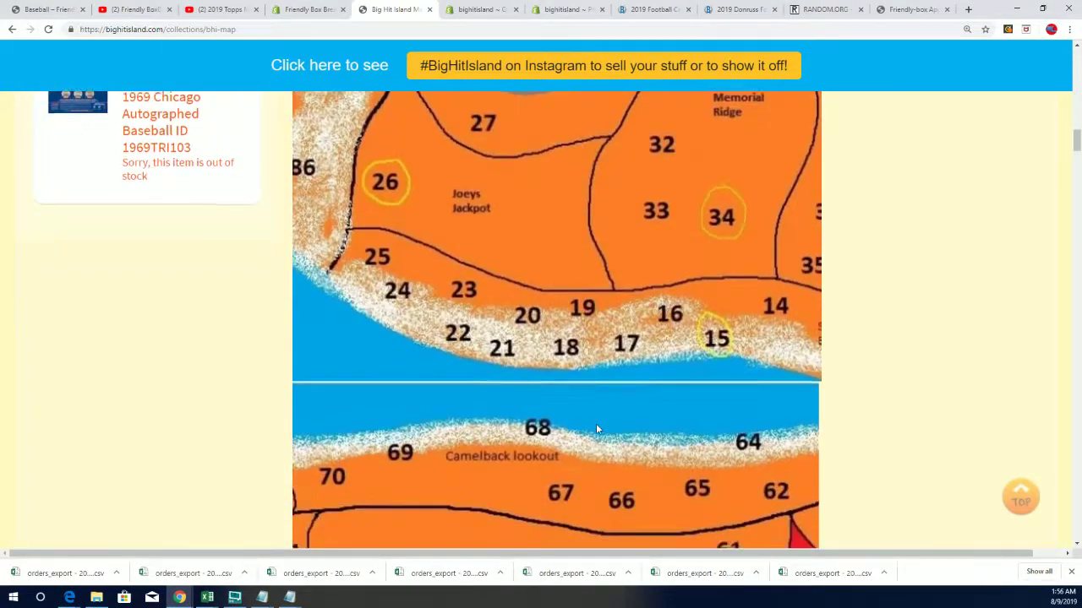
pyautogui.scroll(2, 599, 431)
pyautogui.scroll(5, 600, 435)
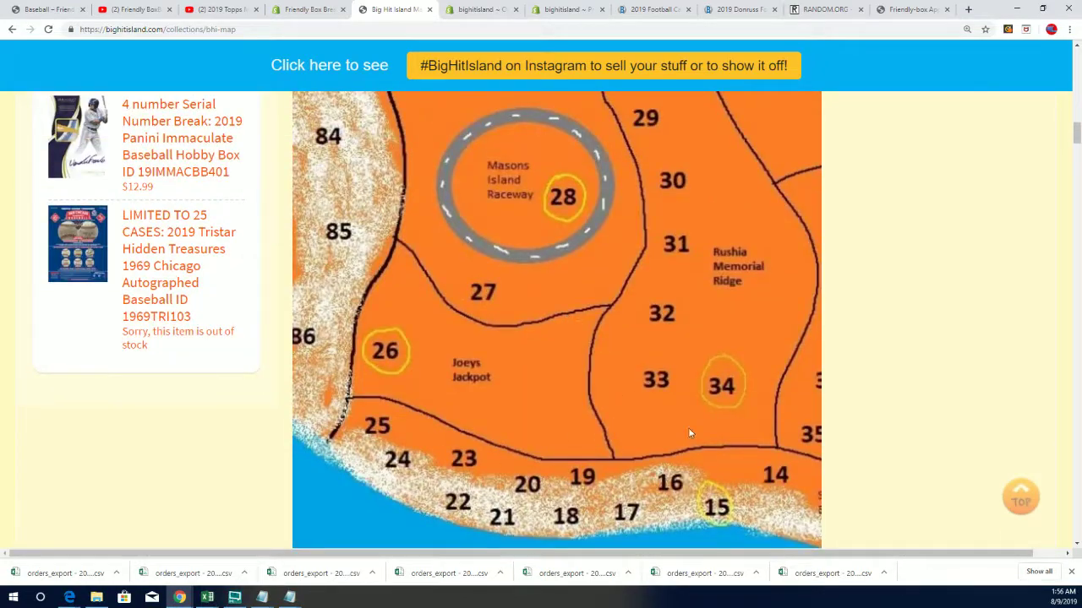
pyautogui.scroll(-10, 862, 451)
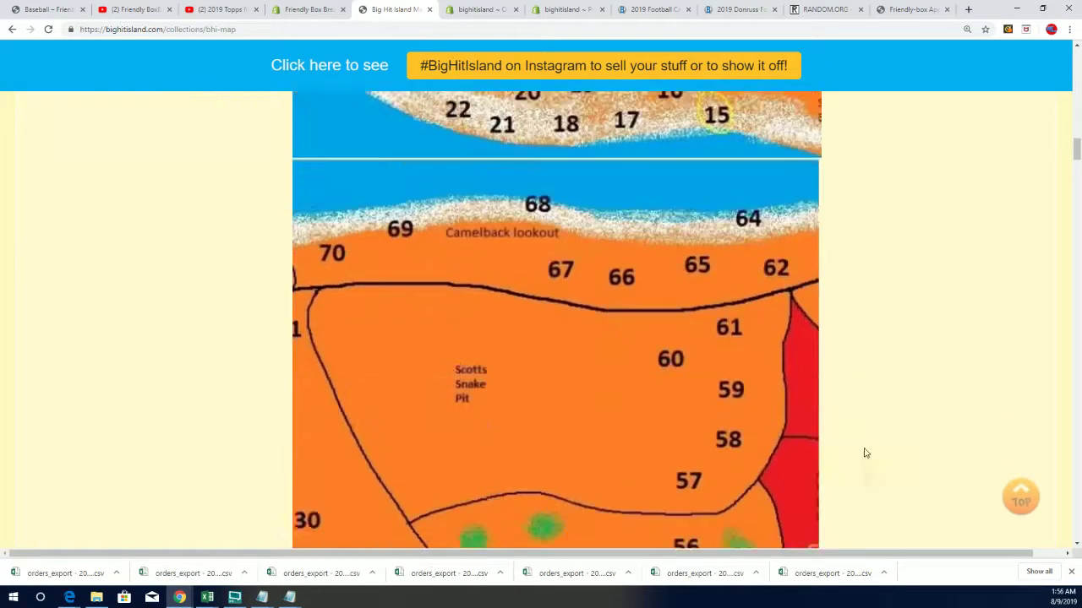
# Find spot 15 in the list of map positions and highlight its prize description, the phrase "first 10 people" and the spot number.
pyautogui.moveTo(1075, 166); pyautogui.dragTo(1075, 309)
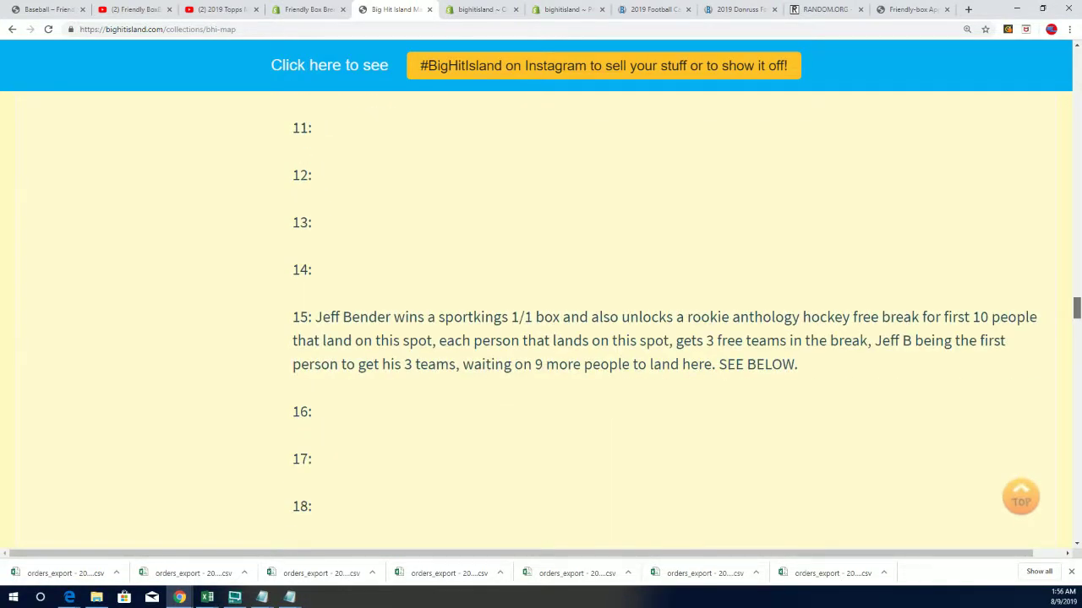
pyautogui.moveTo(316, 316); pyautogui.dragTo(477, 420)
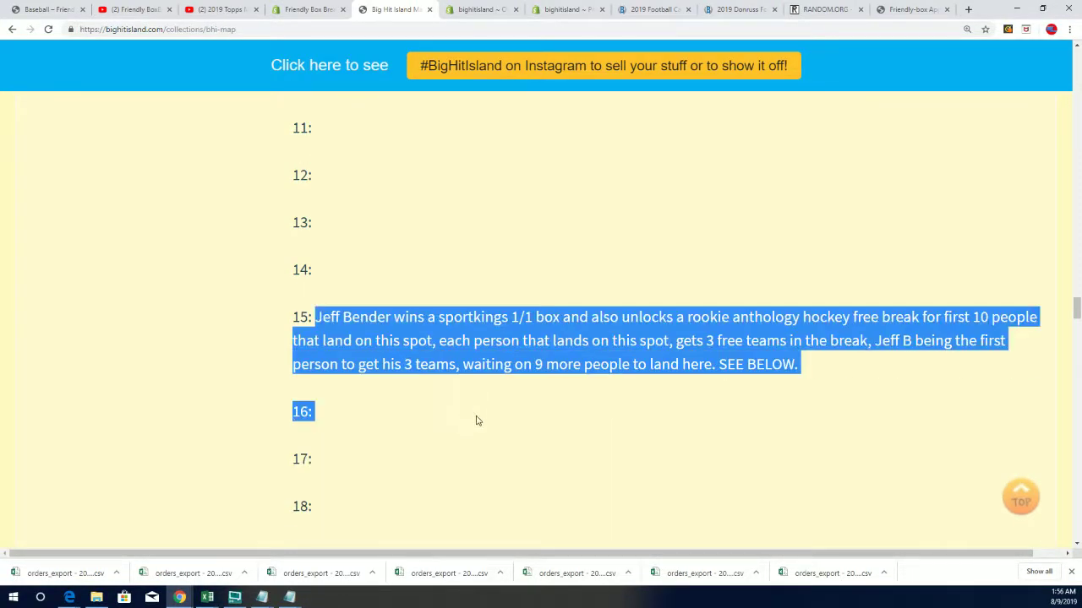
pyautogui.click(346, 381)
pyautogui.scroll(-10, 346, 381)
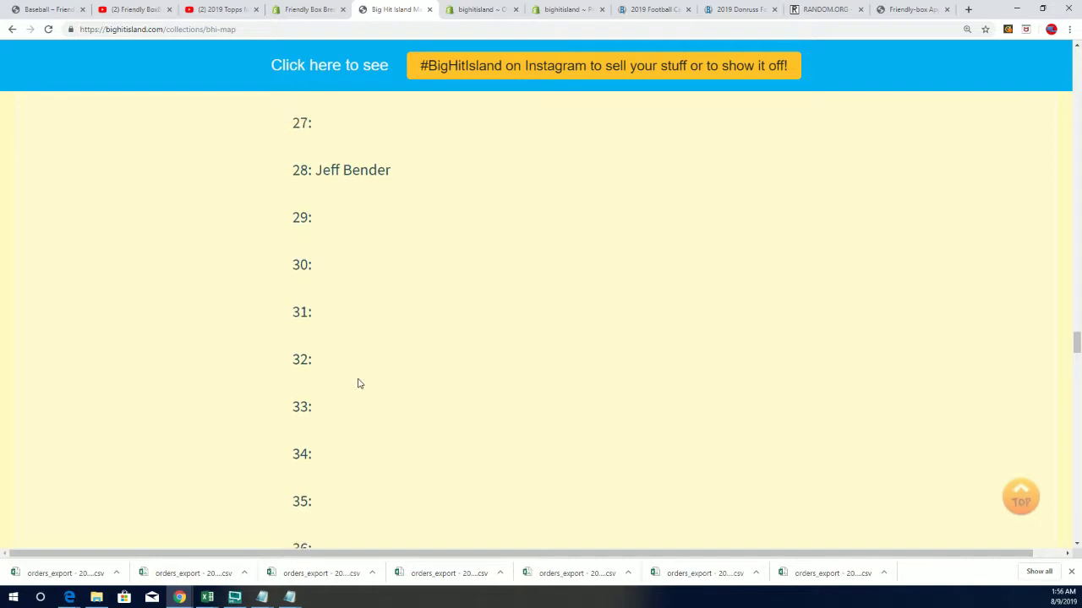
pyautogui.scroll(4, 357, 381)
pyautogui.scroll(6, 365, 361)
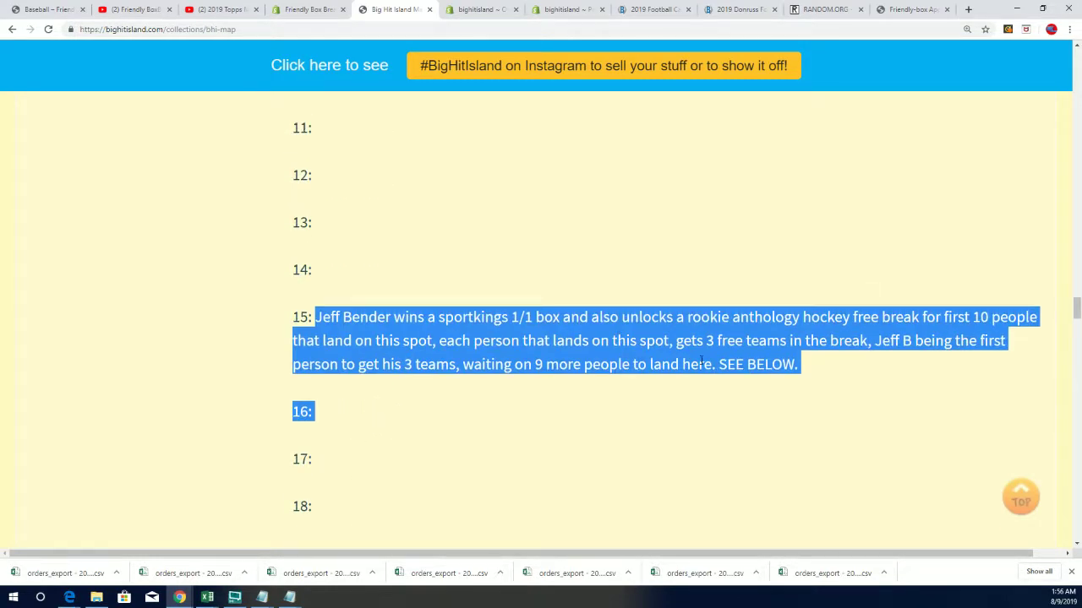
pyautogui.click(711, 341)
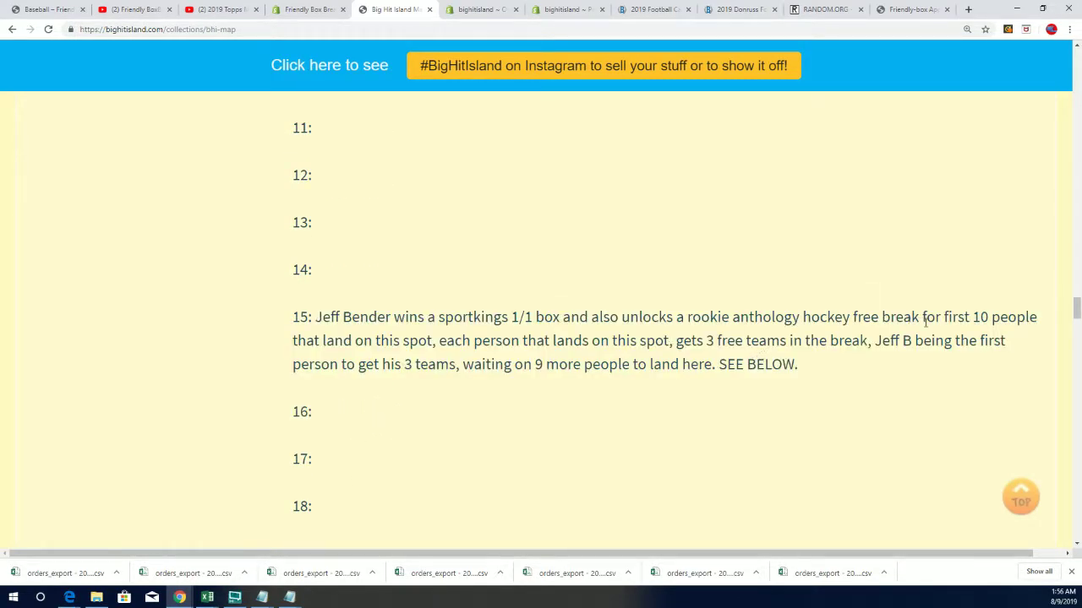
pyautogui.moveTo(944, 316); pyautogui.dragTo(1053, 315)
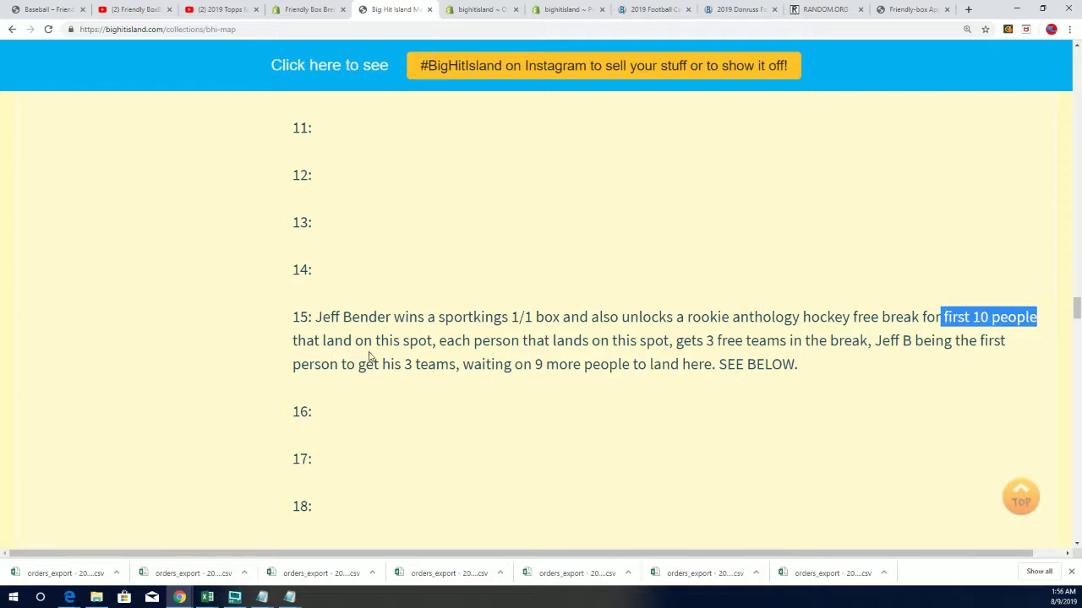
pyautogui.scroll(2, 369, 355)
pyautogui.moveTo(316, 430); pyautogui.dragTo(292, 429)
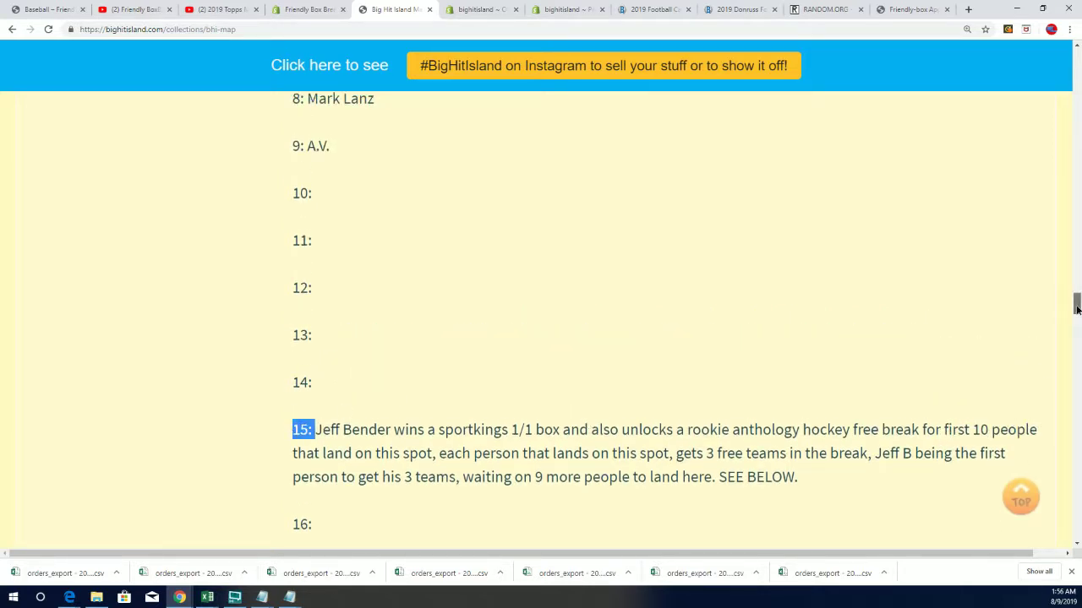
# Review which participants are listed at the first spots of the map game, from spot 1 to spot 11.
pyautogui.moveTo(1076, 308); pyautogui.dragTo(1077, 283)
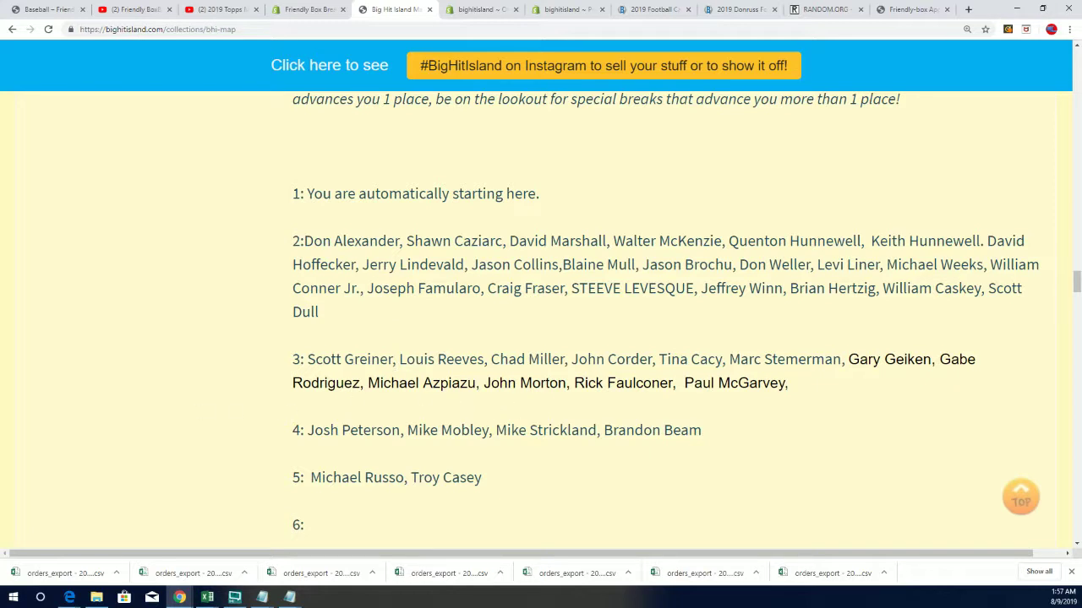
pyautogui.scroll(-2, 412, 450)
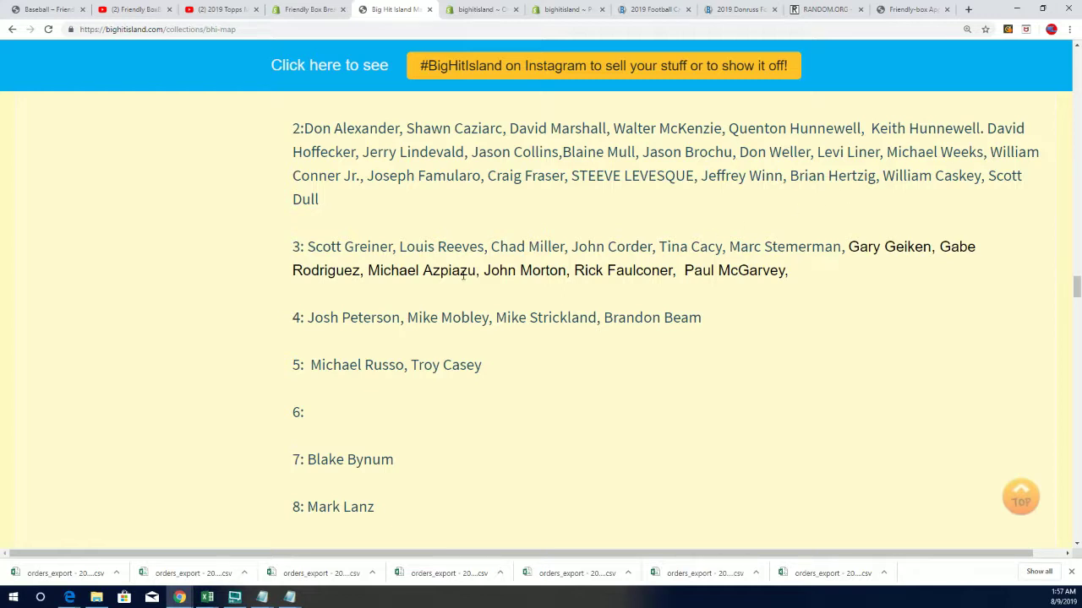
pyautogui.scroll(-2, 562, 322)
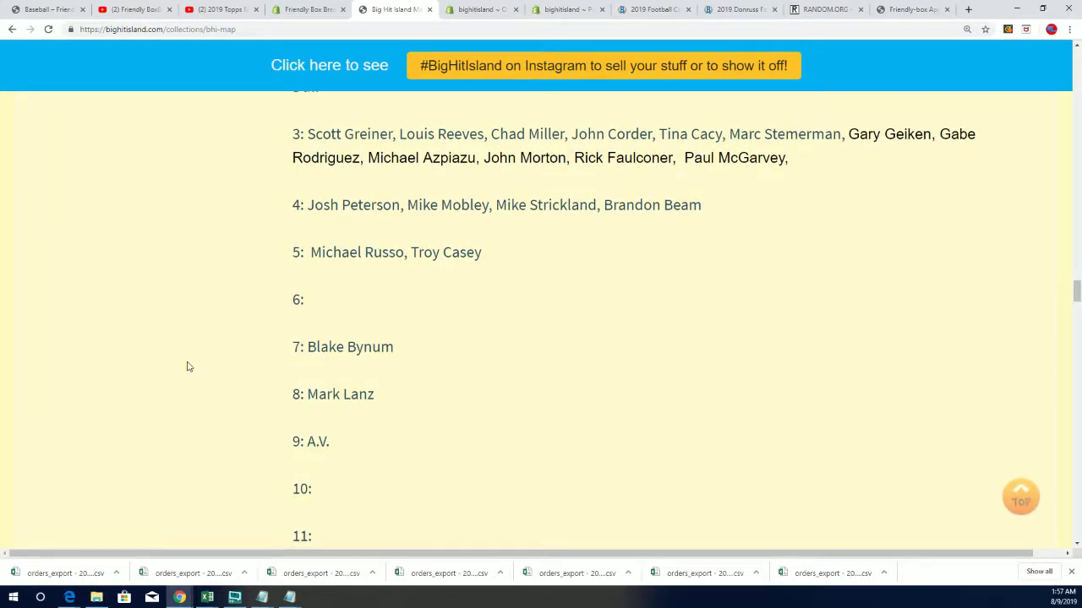
pyautogui.hotkey('alt', 'Tab')
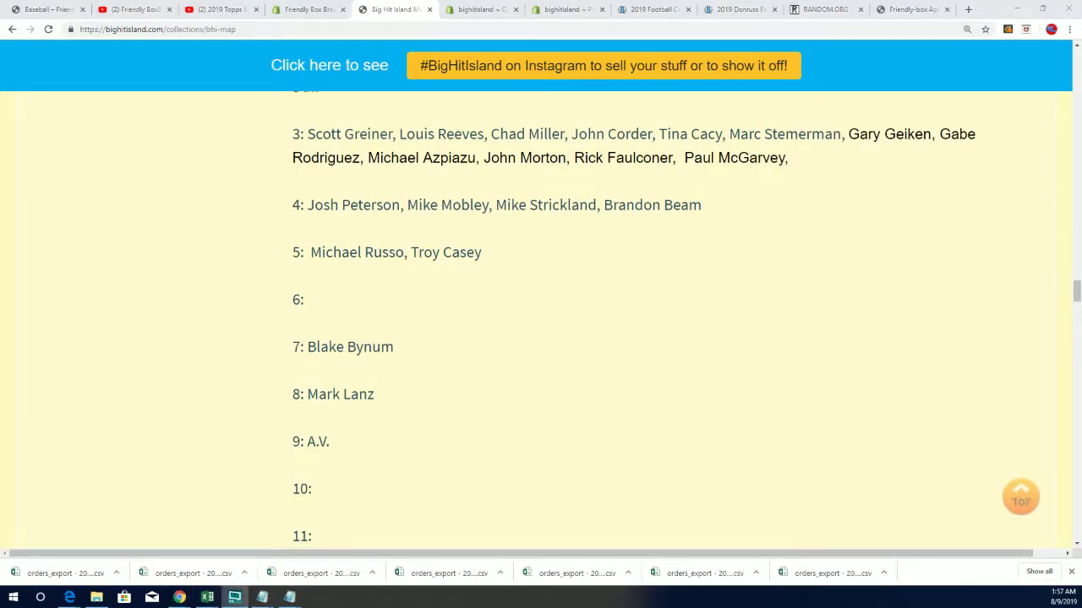